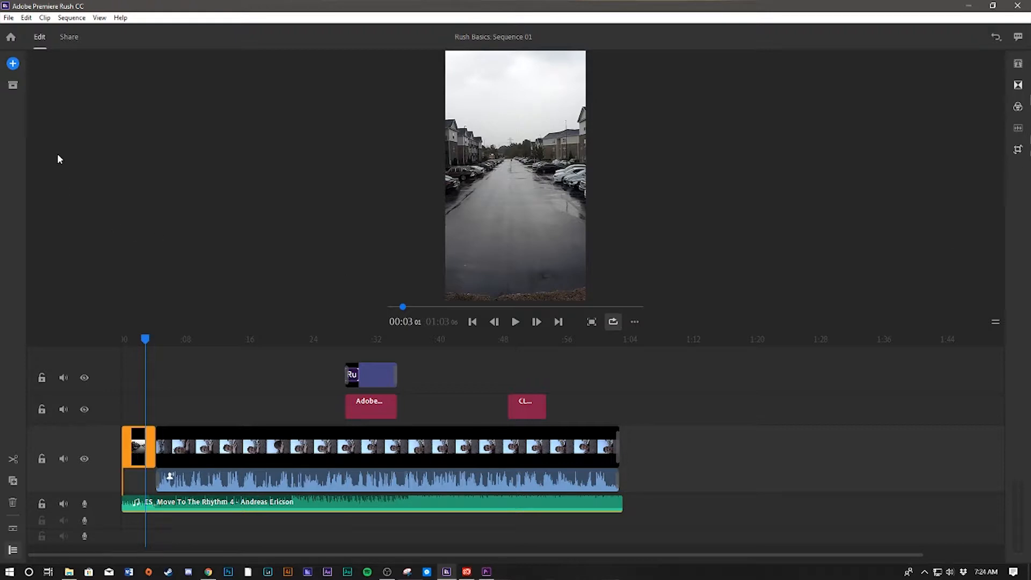
Enable Local, YouTube, Facebook and Instagram as export destinations for the sequence, and return to editing.
{"action": "left_click", "coordinate": [70, 36]}
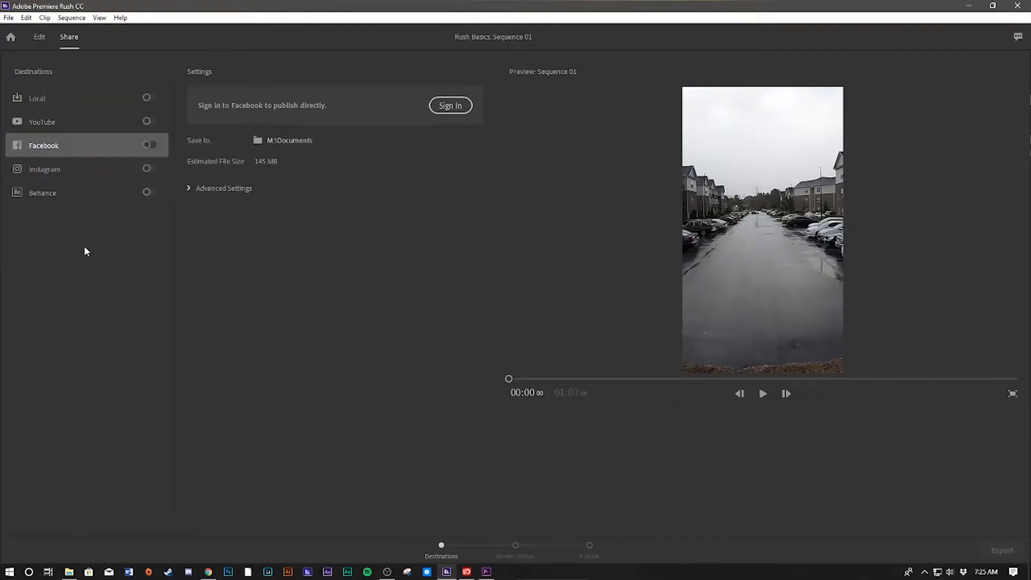
{"action": "left_click", "coordinate": [149, 97]}
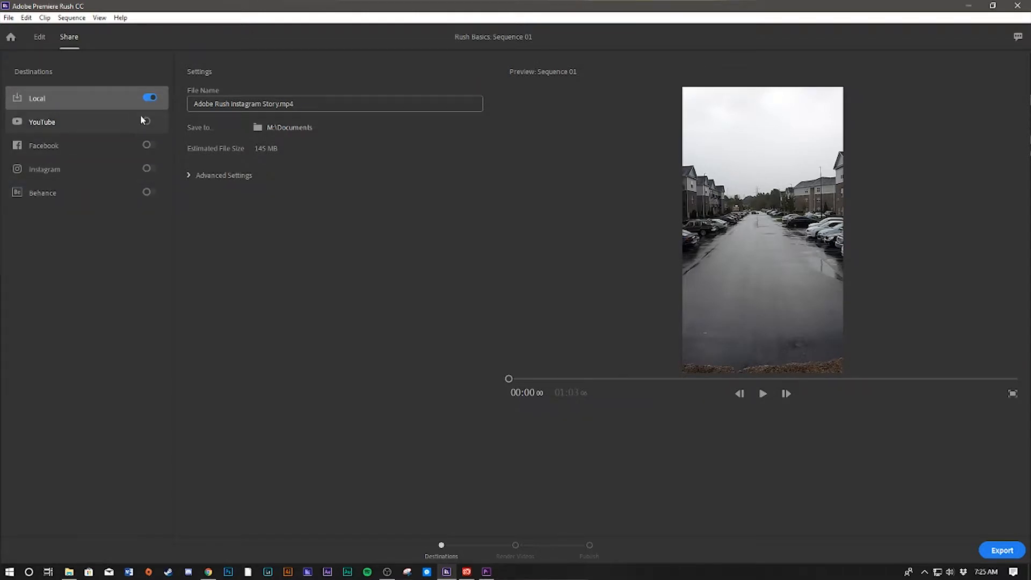
{"action": "left_click", "coordinate": [147, 134]}
{"action": "left_click", "coordinate": [152, 153]}
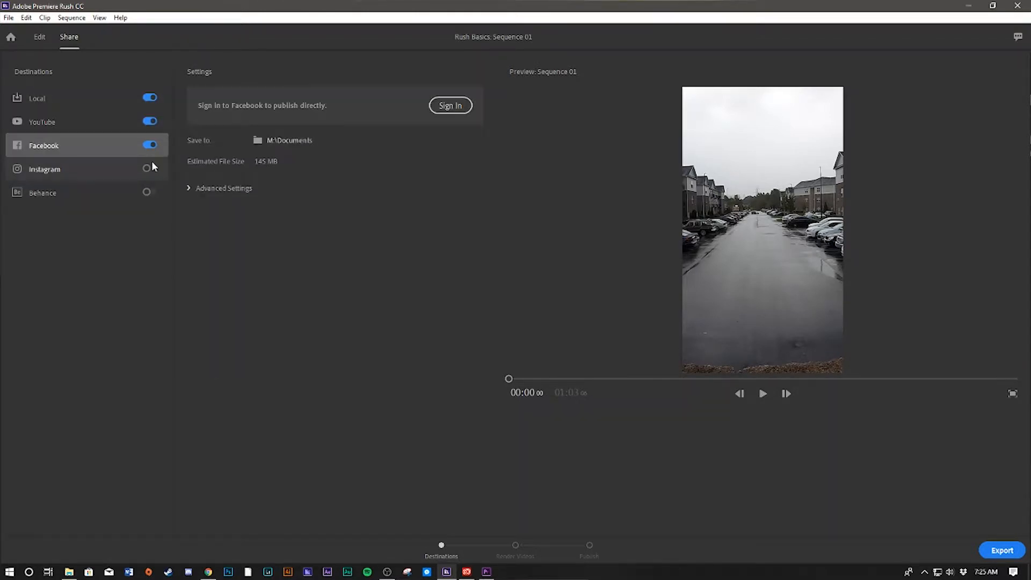
{"action": "left_click", "coordinate": [151, 163]}
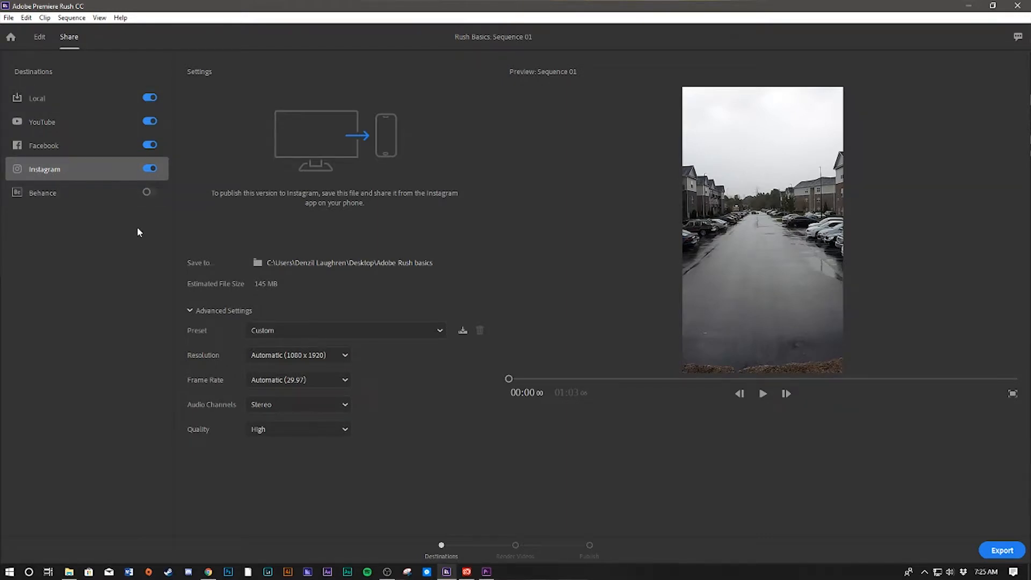
{"action": "left_click", "coordinate": [39, 39]}
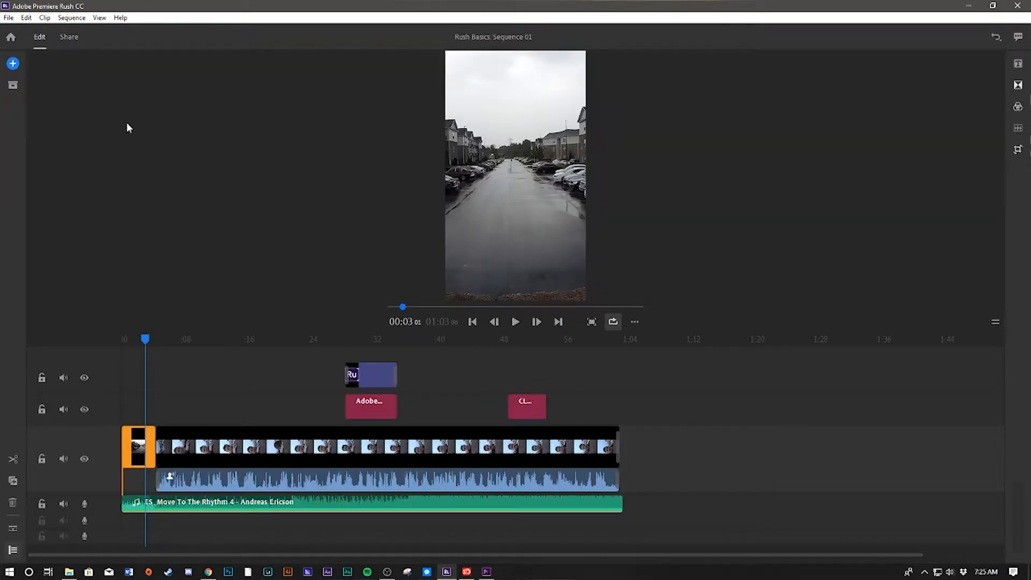
Browse the desktop's Adobe Rush basics folder for media and select the GOPR0994 clip for import.
{"action": "left_click", "coordinate": [15, 66]}
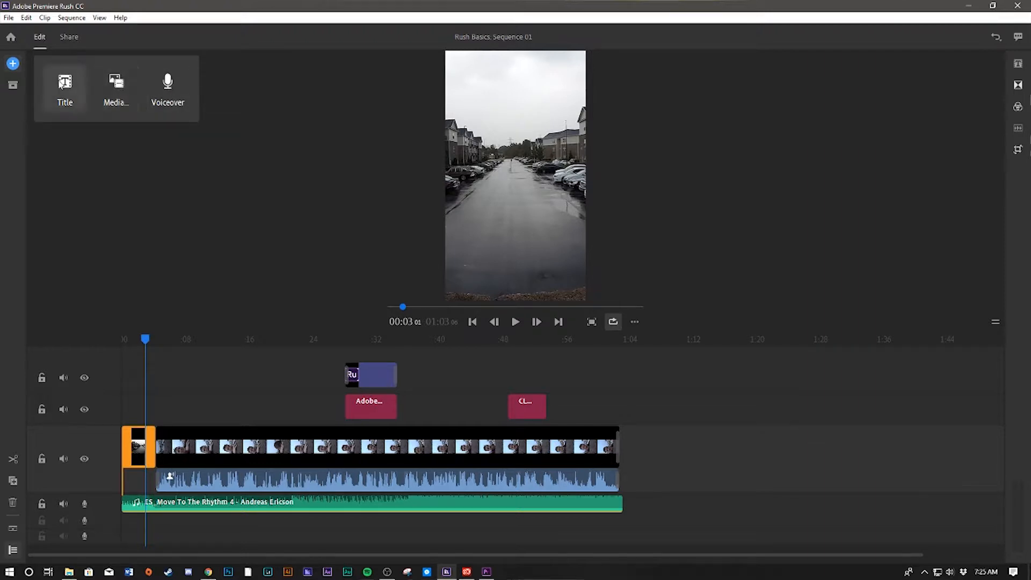
{"action": "left_click", "coordinate": [113, 95]}
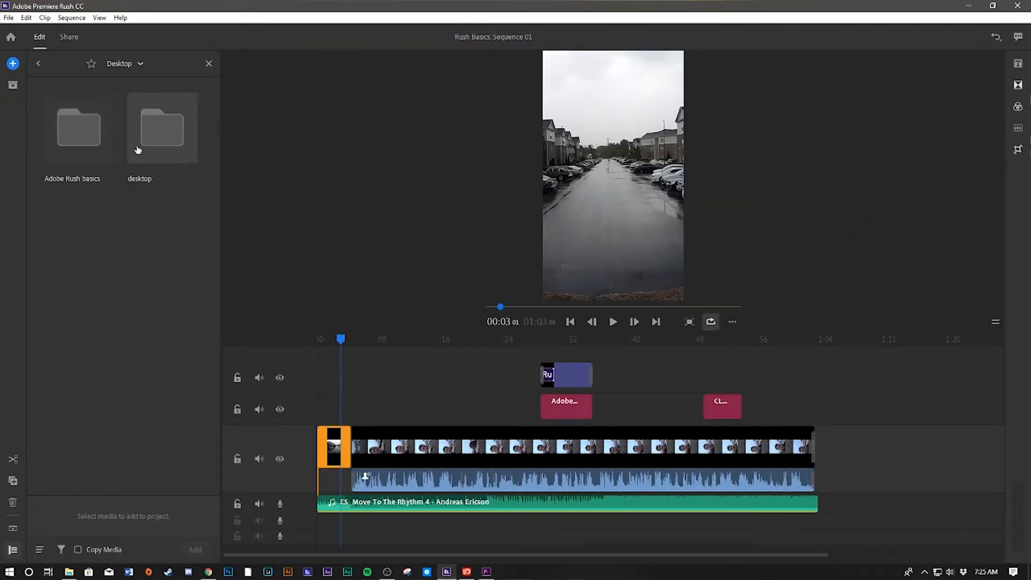
{"action": "left_click", "coordinate": [107, 151]}
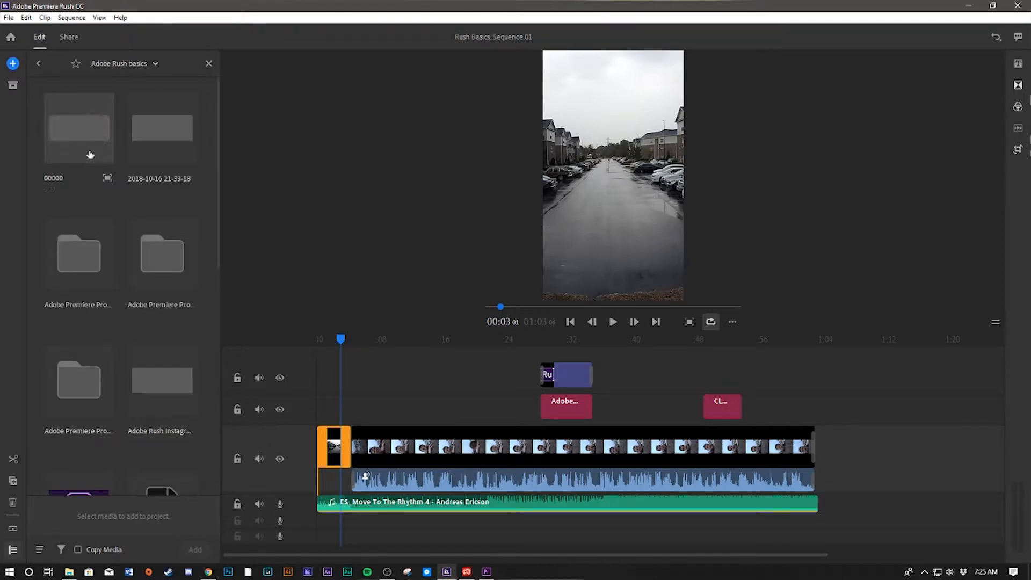
{"action": "scroll", "coordinate": [129, 279], "scroll_direction": "down", "scroll_amount": 5}
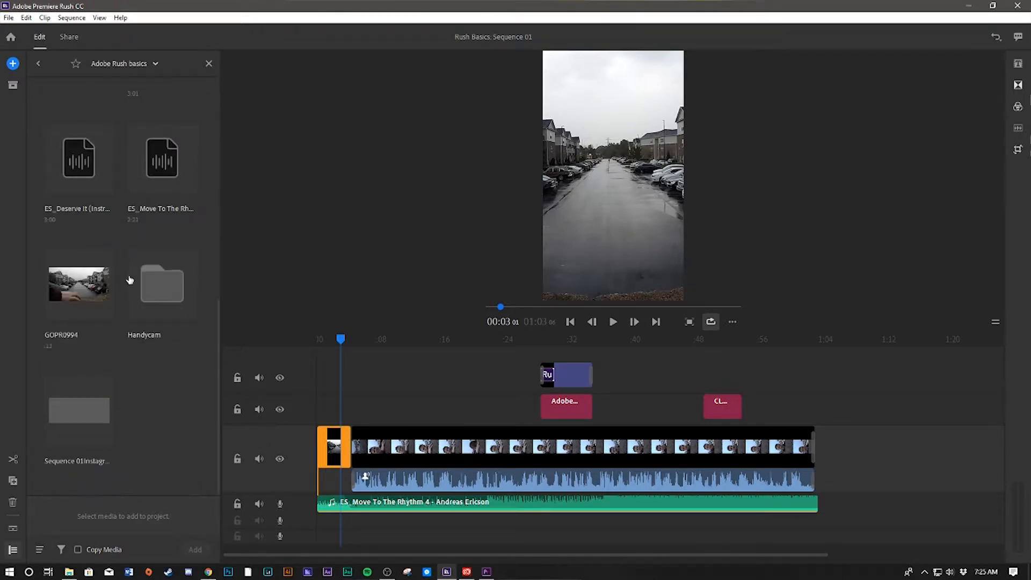
{"action": "left_click", "coordinate": [86, 290]}
Select clips 00026 through 00033 in the Handycam folder as further media for import.
{"action": "left_click", "coordinate": [161, 285]}
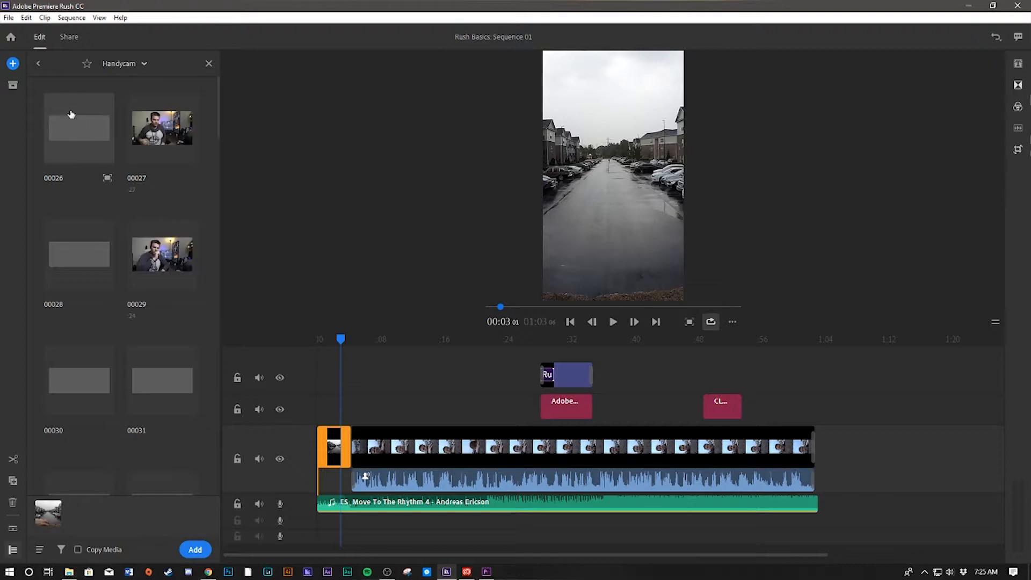
{"action": "left_click", "coordinate": [79, 128]}
{"action": "left_click", "coordinate": [162, 128]}
{"action": "left_click", "coordinate": [162, 253]}
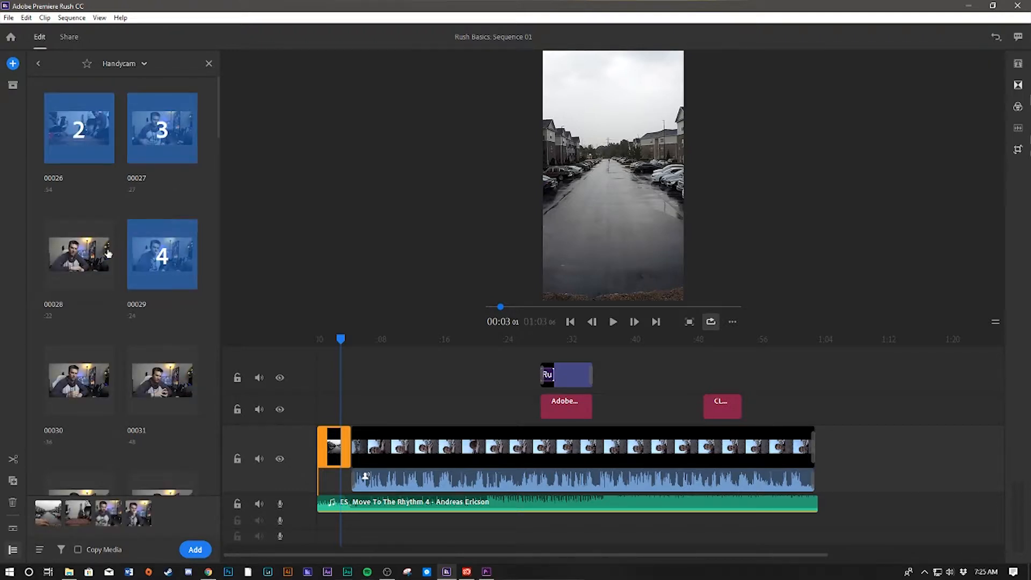
{"action": "left_click", "coordinate": [78, 253]}
{"action": "left_click", "coordinate": [79, 380]}
{"action": "left_click", "coordinate": [135, 376]}
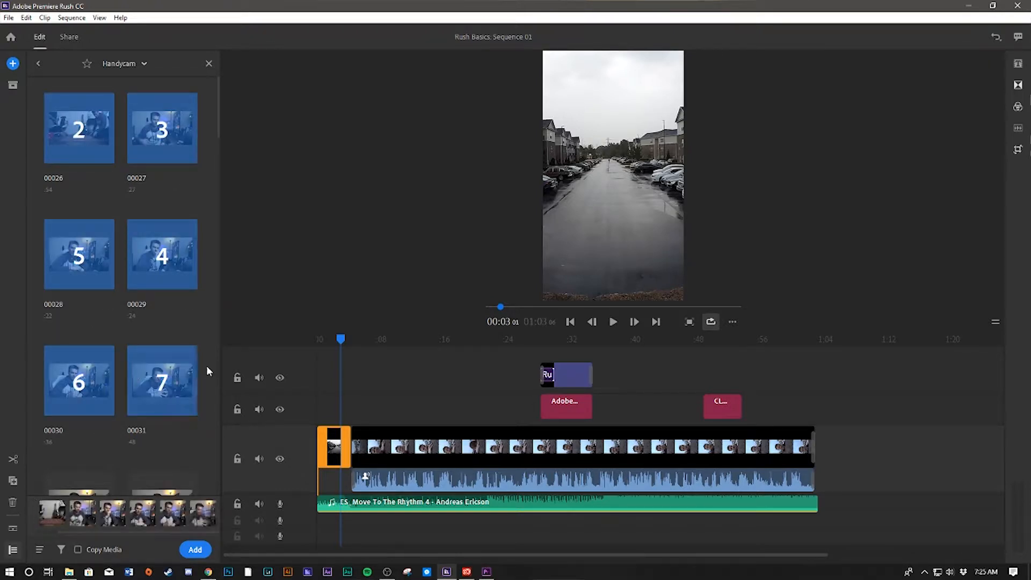
{"action": "scroll", "coordinate": [143, 333], "scroll_direction": "down", "scroll_amount": 2}
{"action": "left_click", "coordinate": [79, 380]}
{"action": "left_click", "coordinate": [162, 380]}
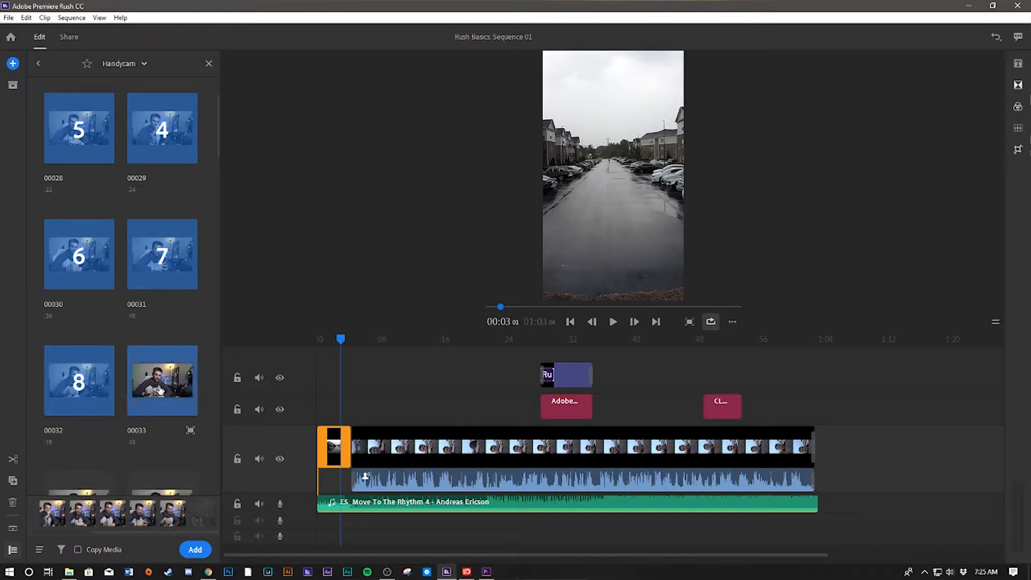
{"action": "scroll", "coordinate": [157, 319], "scroll_direction": "up", "scroll_amount": 2}
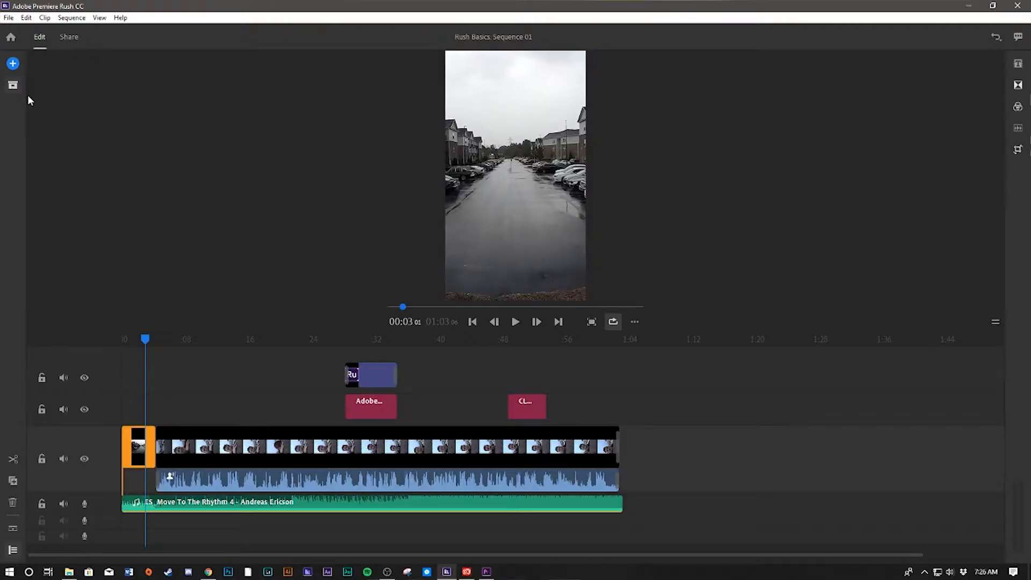
Look through the project assets and close them.
{"action": "left_click", "coordinate": [12, 85]}
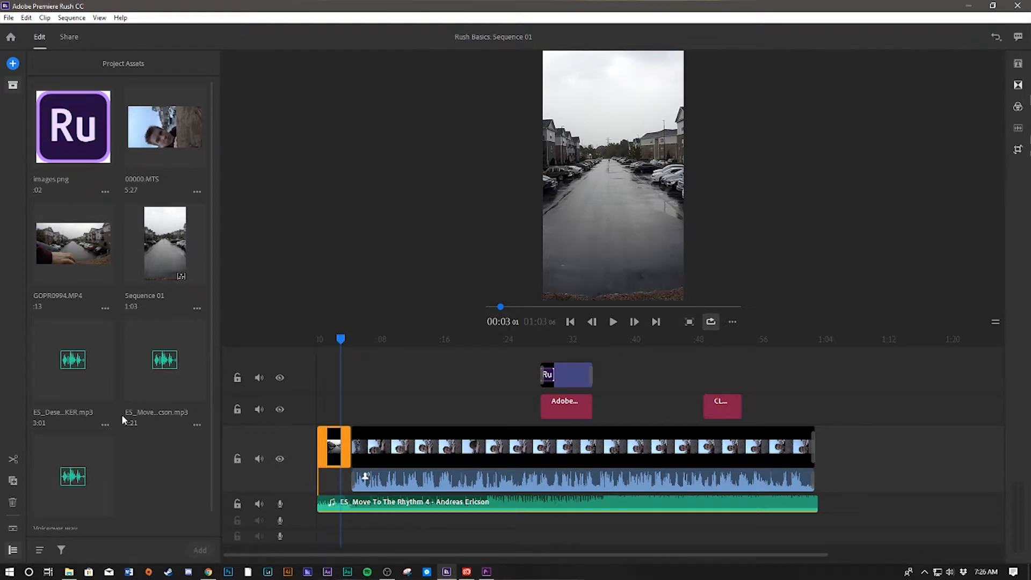
{"action": "left_click", "coordinate": [14, 86]}
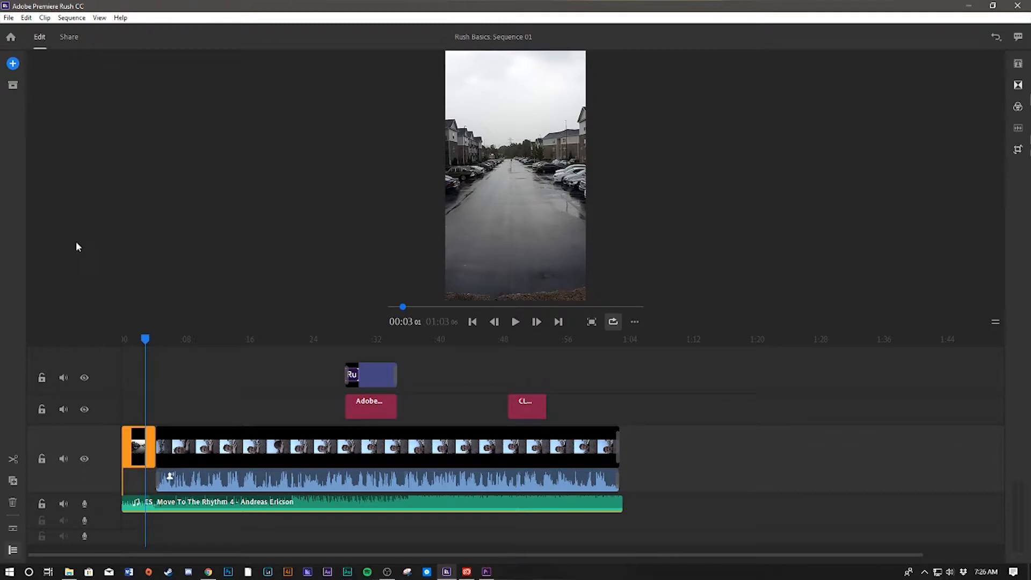
Split the talking clip on the main video track at 00:09:04 and at 00:10:29.
{"action": "left_click_drag", "start_coordinate": [145, 338], "coordinate": [194, 339]}
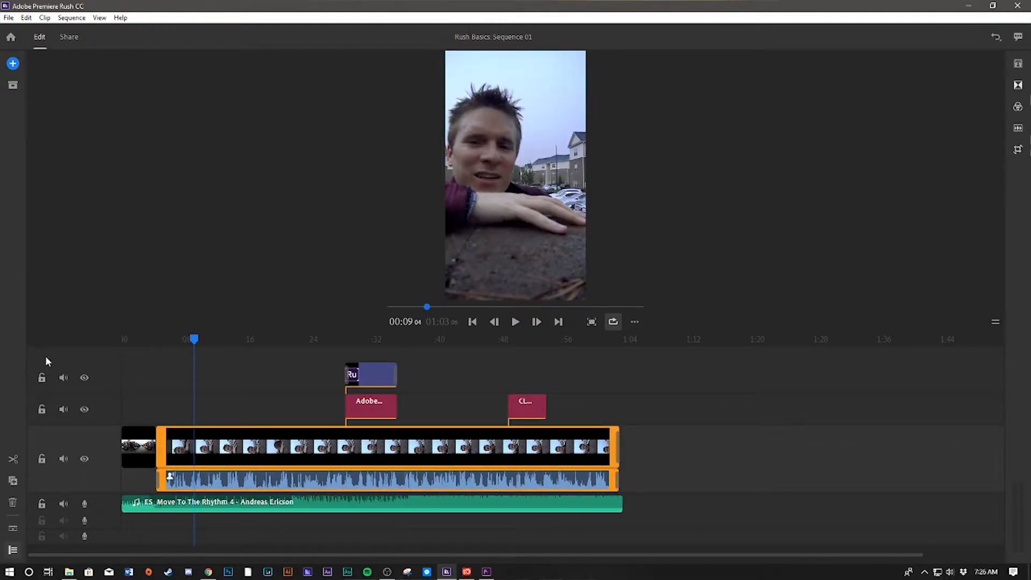
{"action": "left_click", "coordinate": [14, 460]}
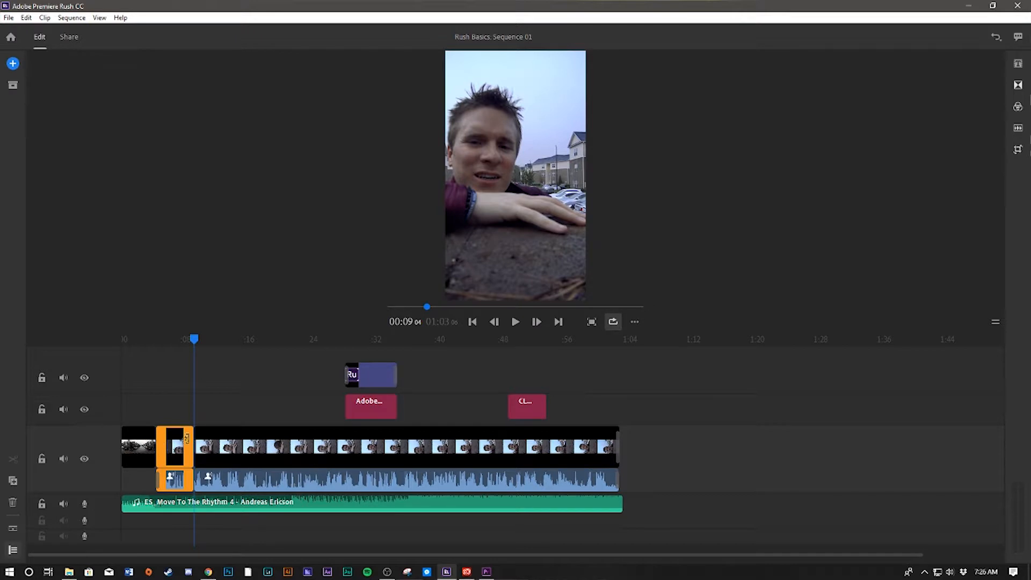
{"action": "left_click", "coordinate": [210, 343]}
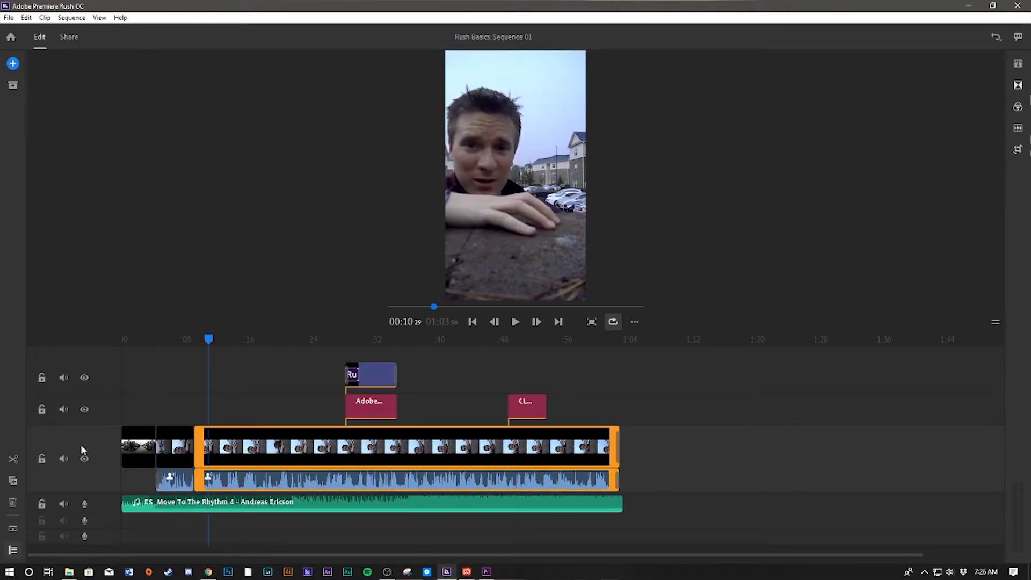
{"action": "left_click", "coordinate": [15, 459]}
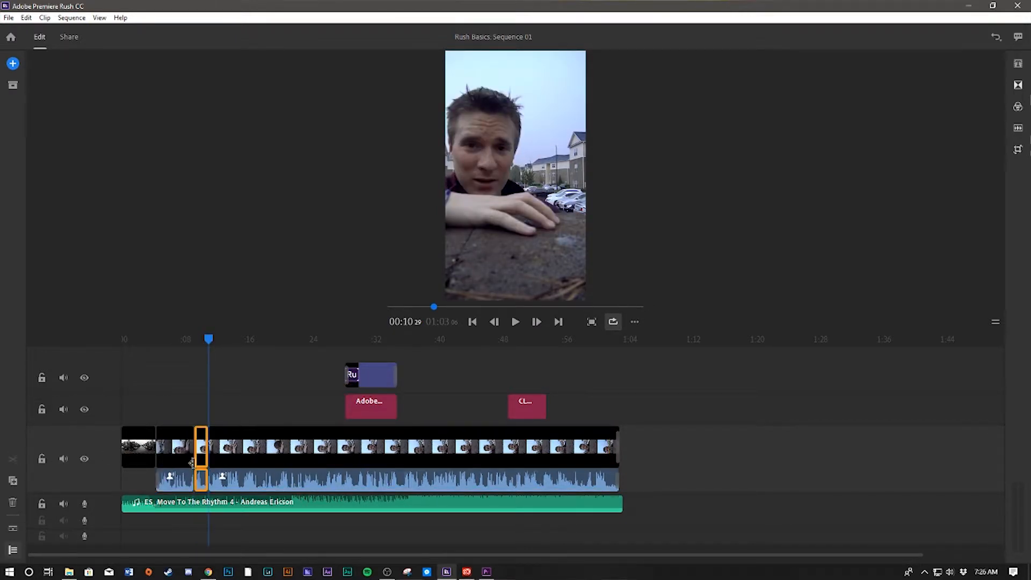
Trim slightly under a second off the start of the long talking clip and split the short segment before it at 00:10:04.
{"action": "mouse_move", "coordinate": [212, 449]}
{"action": "left_mouse_down"}
{"action": "mouse_move", "coordinate": [263, 450]}
{"action": "mouse_move", "coordinate": [208, 454]}
{"action": "left_mouse_up"}
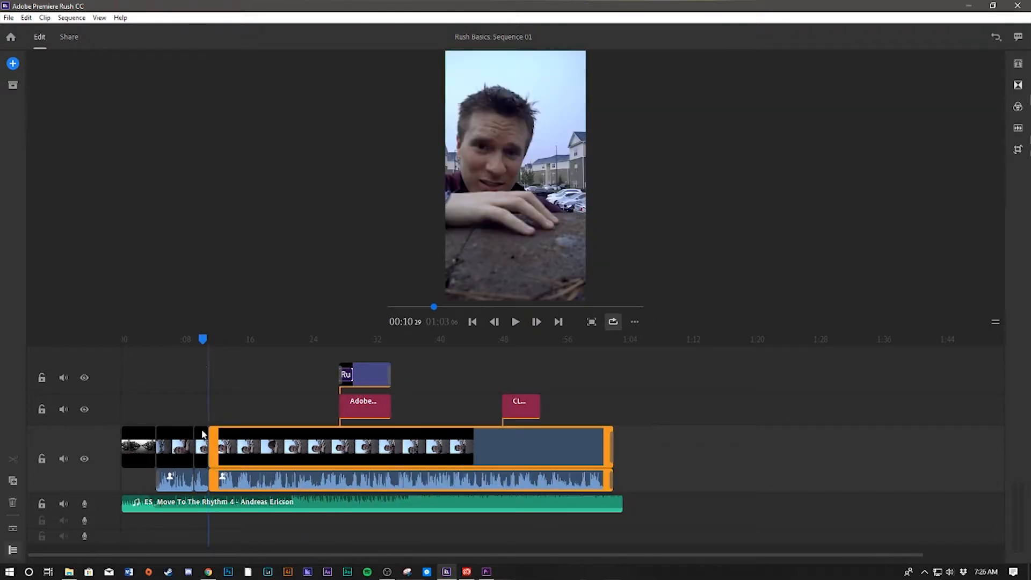
{"action": "mouse_move", "coordinate": [203, 338]}
{"action": "left_mouse_down"}
{"action": "mouse_move", "coordinate": [192, 341]}
{"action": "mouse_move", "coordinate": [211, 339]}
{"action": "mouse_move", "coordinate": [203, 344]}
{"action": "left_mouse_up"}
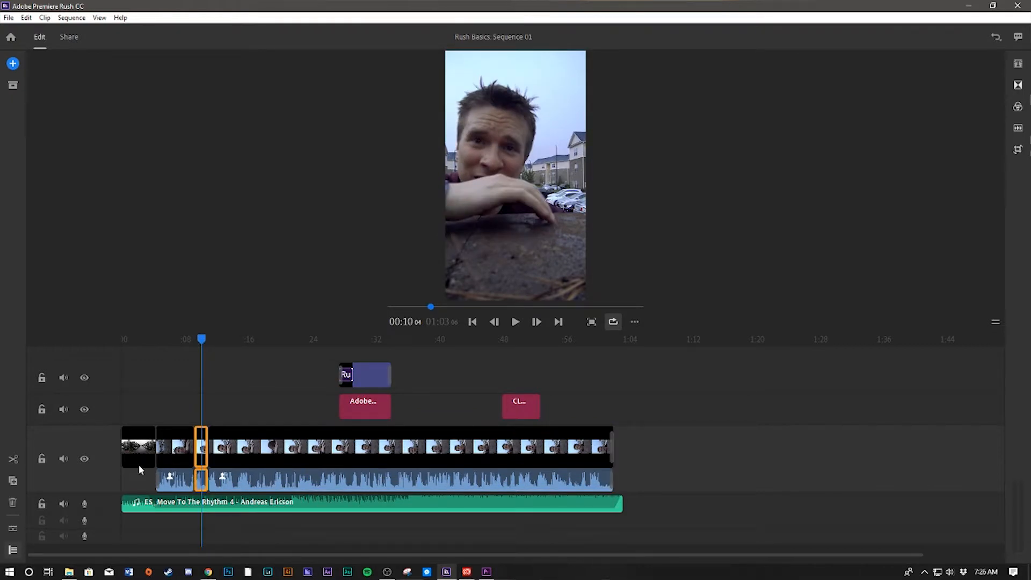
{"action": "key", "text": "Delete"}
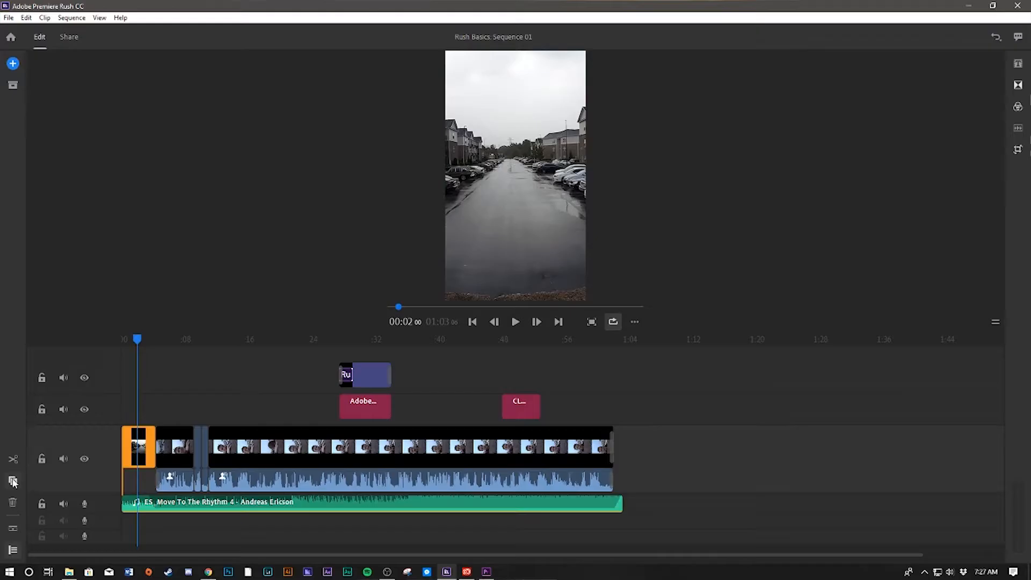
Duplicate the opening parking lot clip twice and delete both copies.
{"action": "left_click", "coordinate": [14, 482]}
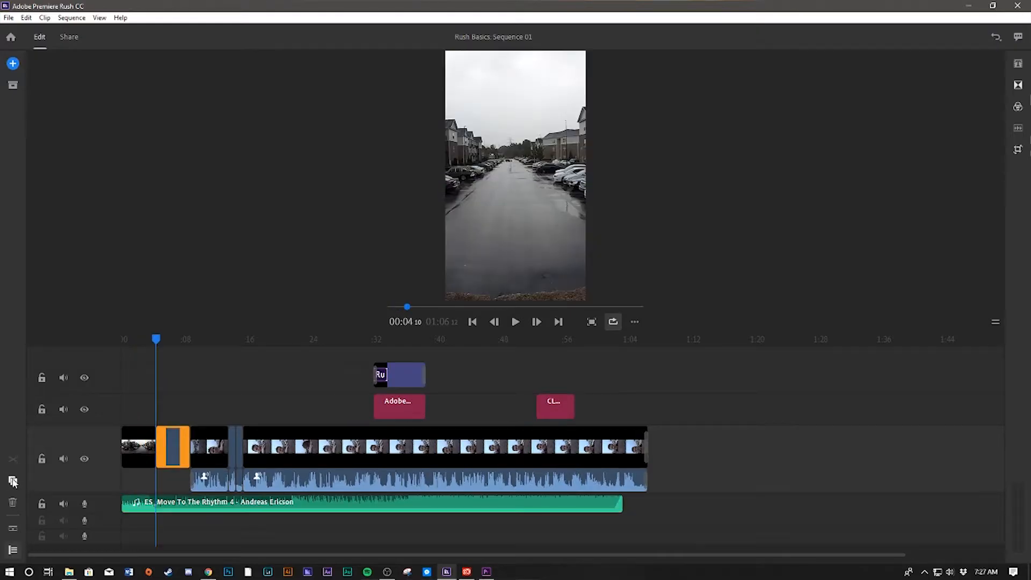
{"action": "left_click", "coordinate": [14, 482]}
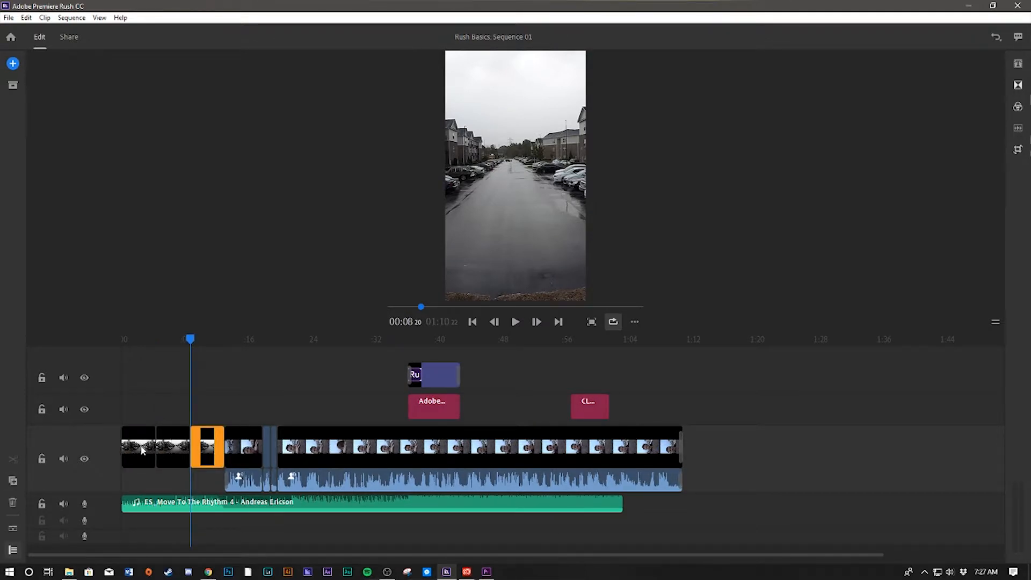
{"action": "left_click_drag", "start_coordinate": [170, 409], "coordinate": [208, 453]}
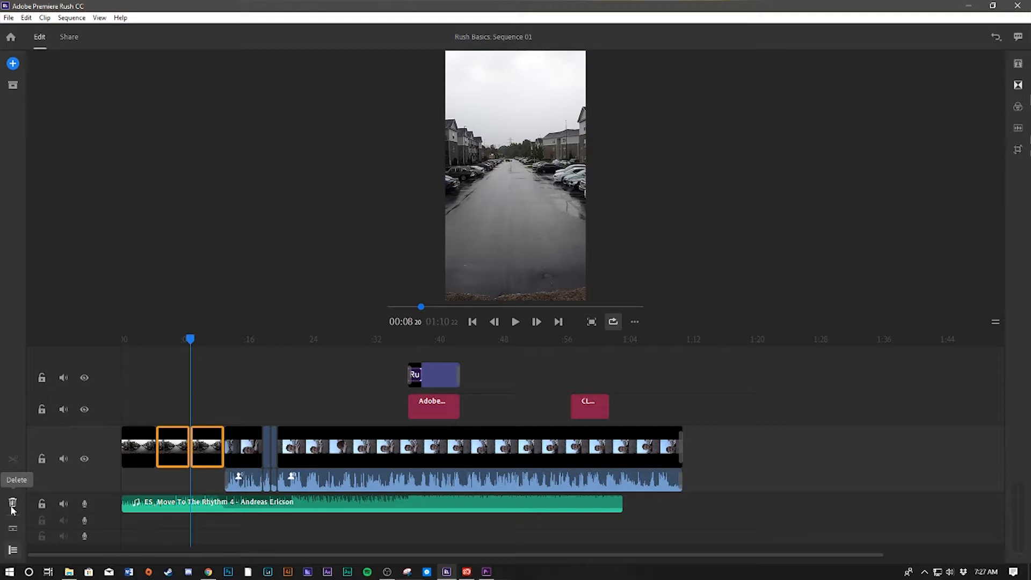
{"action": "left_click", "coordinate": [13, 504]}
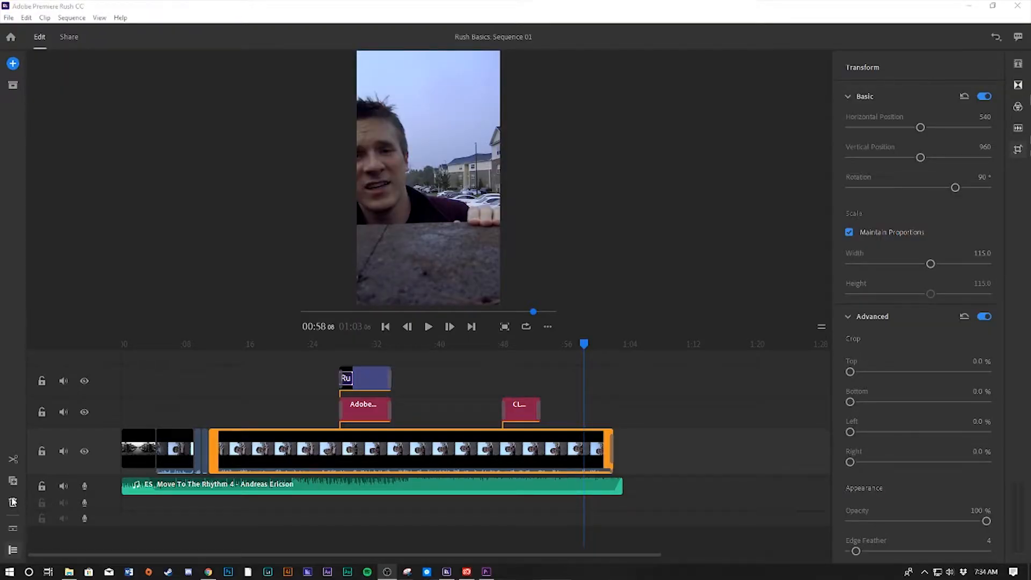
Expand the audio of the long talking clip, of the music track, and of the long talking clip again.
{"action": "left_click", "coordinate": [10, 529]}
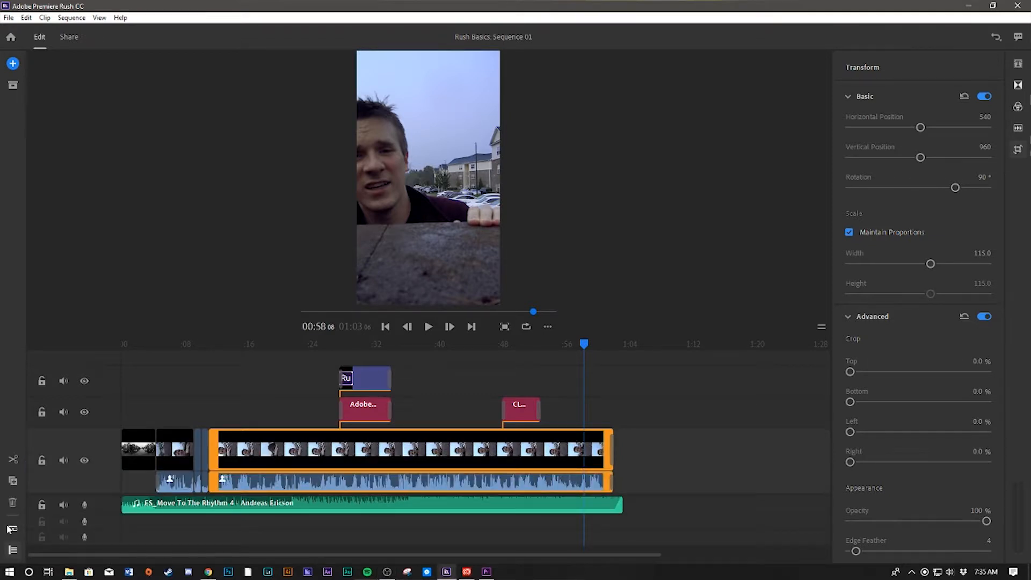
{"action": "left_click", "coordinate": [143, 508]}
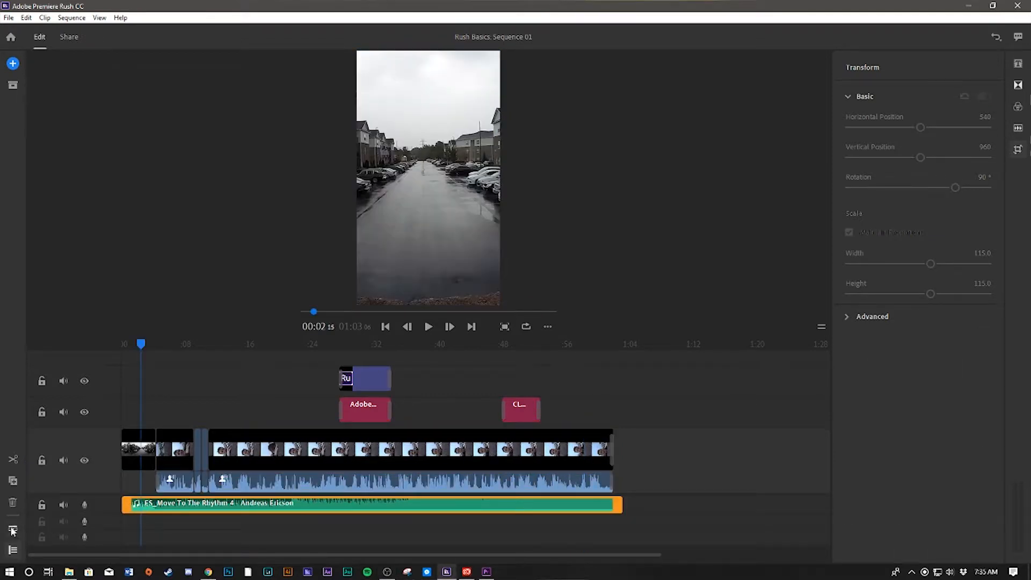
{"action": "left_click", "coordinate": [13, 530]}
{"action": "left_click", "coordinate": [226, 459]}
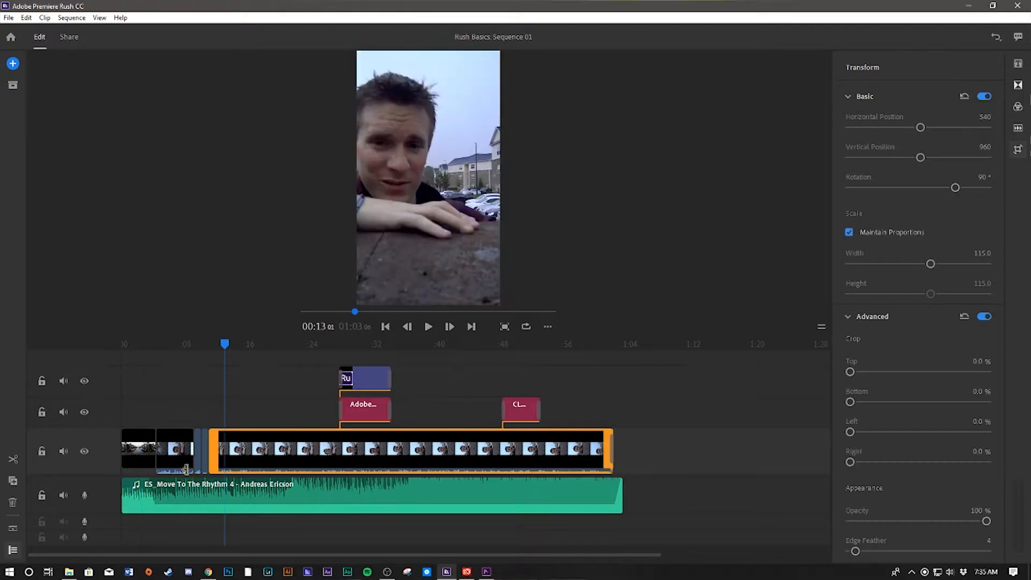
{"action": "left_click", "coordinate": [15, 531]}
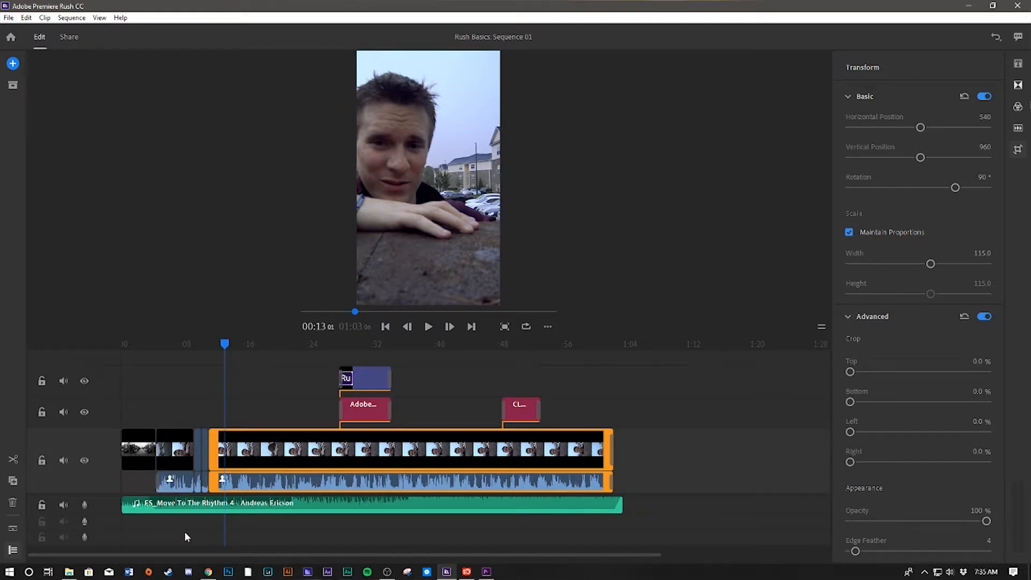
Hide and restore the track controls and try the main video track's lock, mute and visibility switches.
{"action": "left_click", "coordinate": [12, 550]}
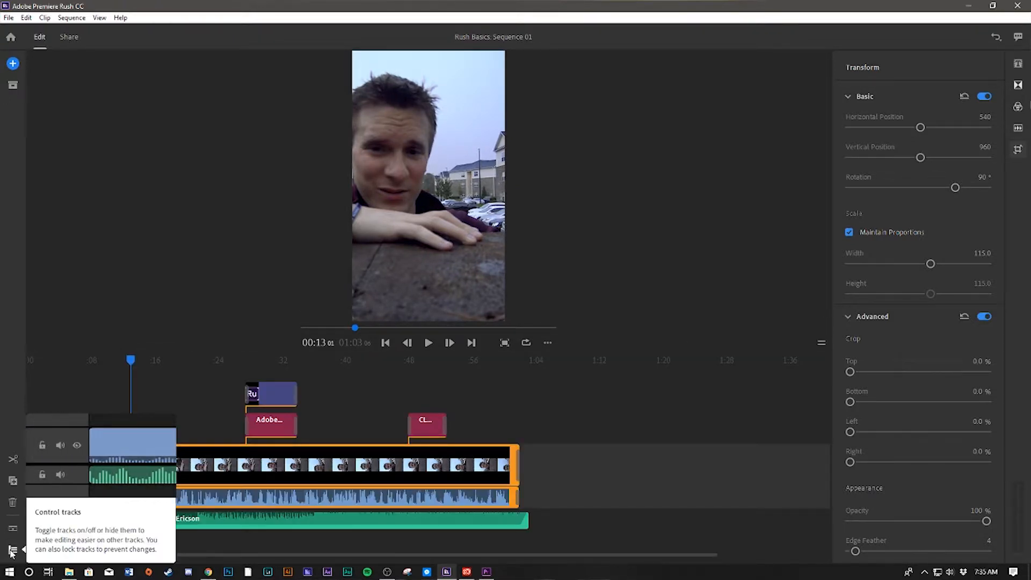
{"action": "left_click", "coordinate": [12, 551]}
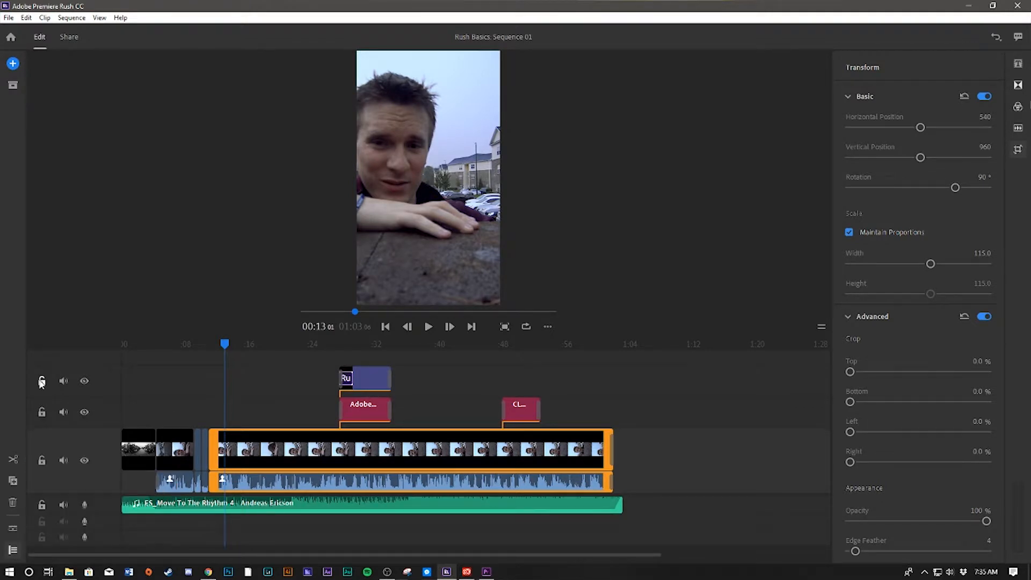
{"action": "left_click", "coordinate": [41, 460]}
{"action": "left_click", "coordinate": [63, 460]}
{"action": "left_click", "coordinate": [62, 460]}
{"action": "left_click", "coordinate": [83, 460]}
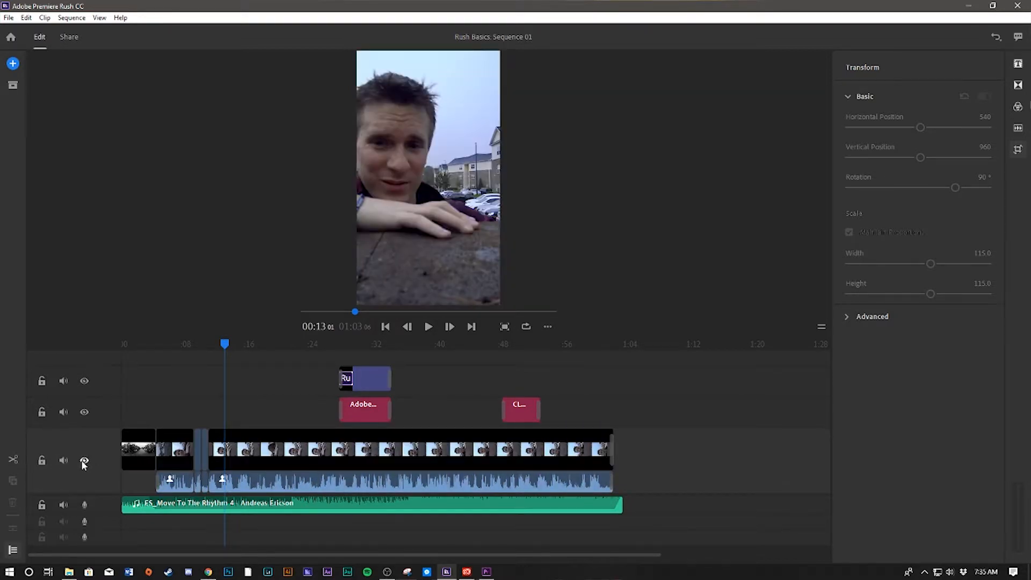
Start a voiceover recording on the music track and stop it.
{"action": "left_click", "coordinate": [84, 505]}
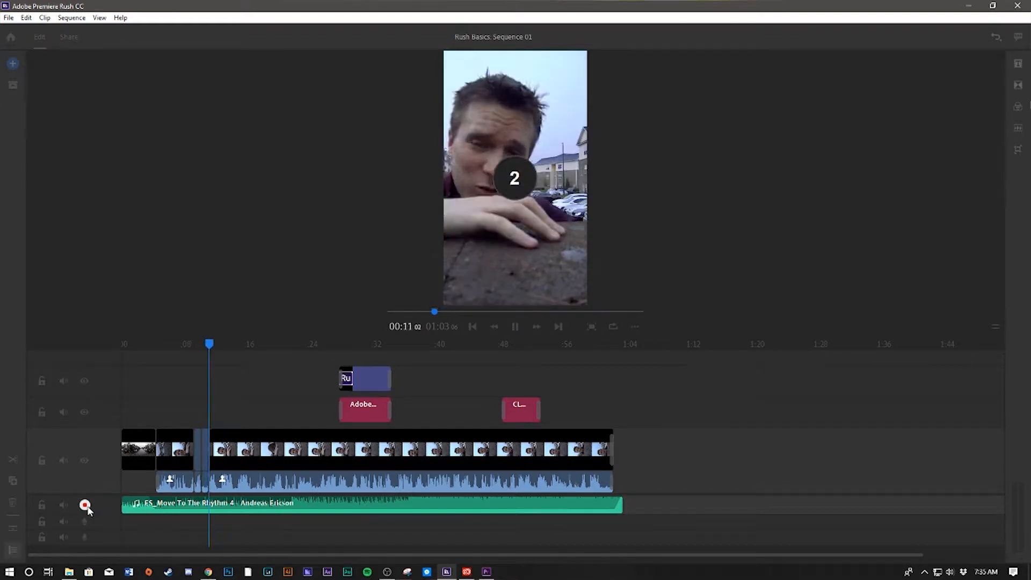
{"action": "left_click", "coordinate": [86, 505]}
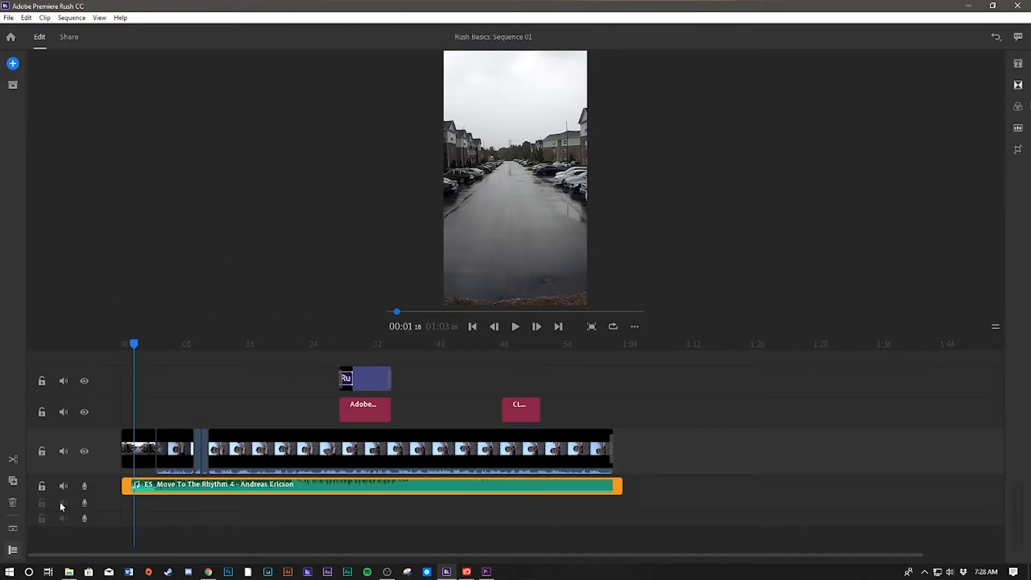
Play the opening parking lot clip and pause it, step back a frame and jump ahead to the next cut.
{"action": "left_click", "coordinate": [515, 327]}
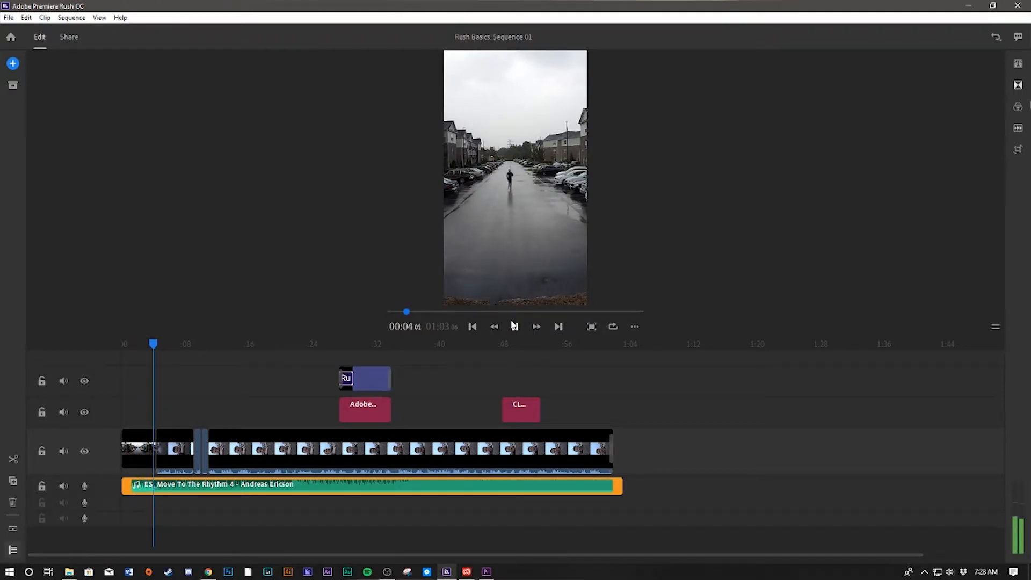
{"action": "left_click", "coordinate": [515, 327]}
{"action": "left_click", "coordinate": [495, 328]}
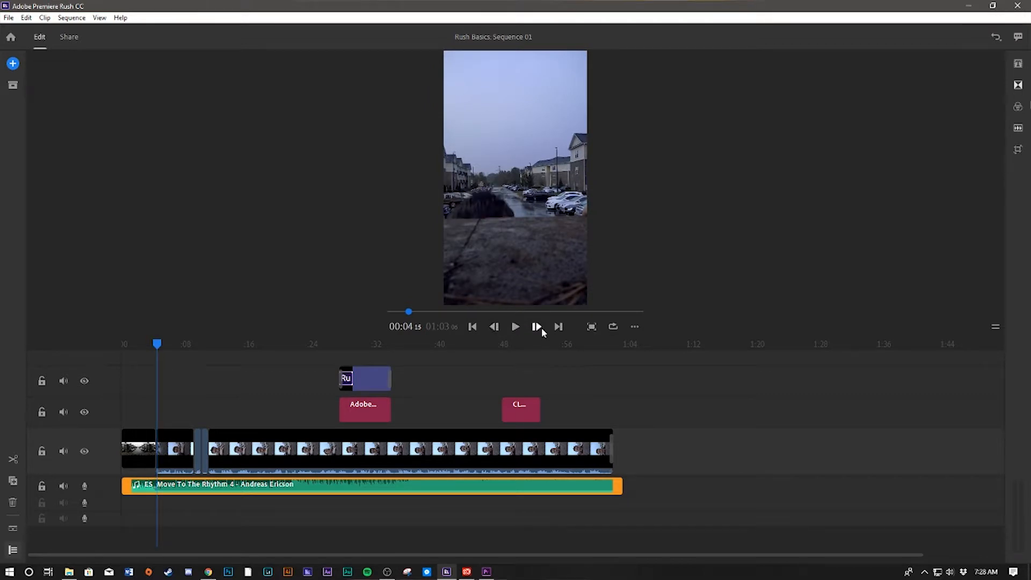
{"action": "left_click", "coordinate": [558, 326]}
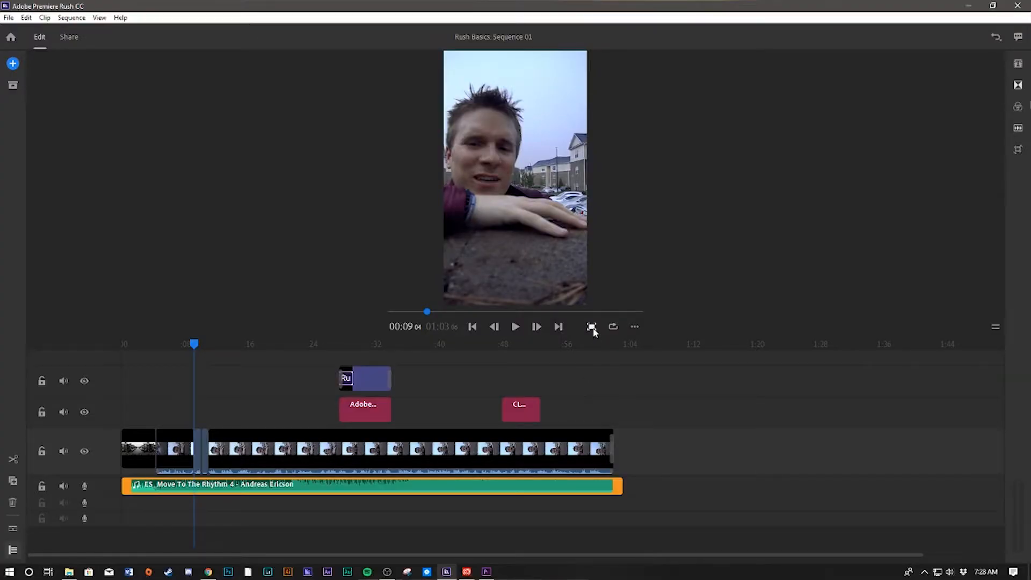
View the preview in full screen and return, and play the sequence with loop playback on before turning looping off.
{"action": "left_click", "coordinate": [591, 327]}
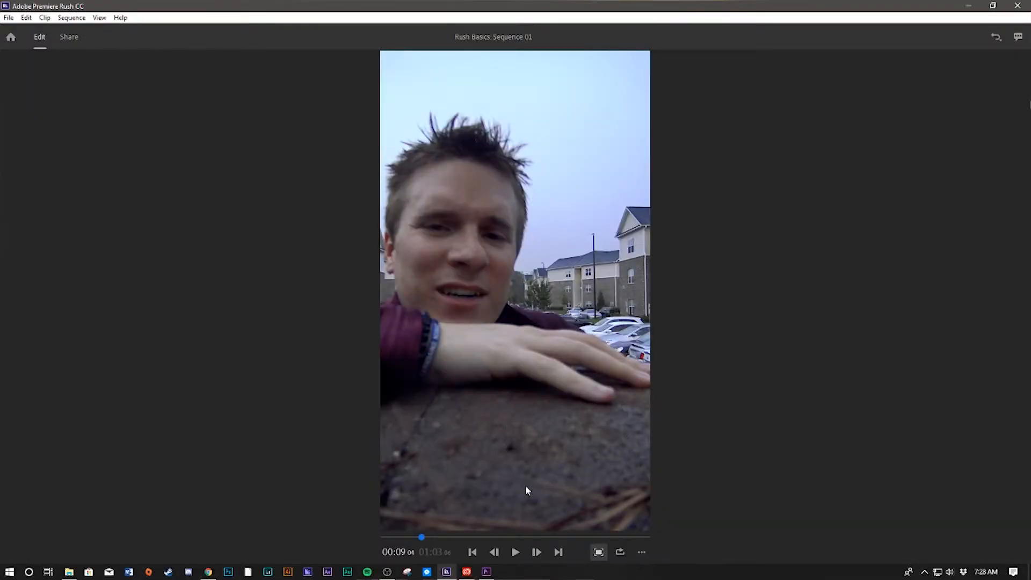
{"action": "left_click", "coordinate": [599, 552]}
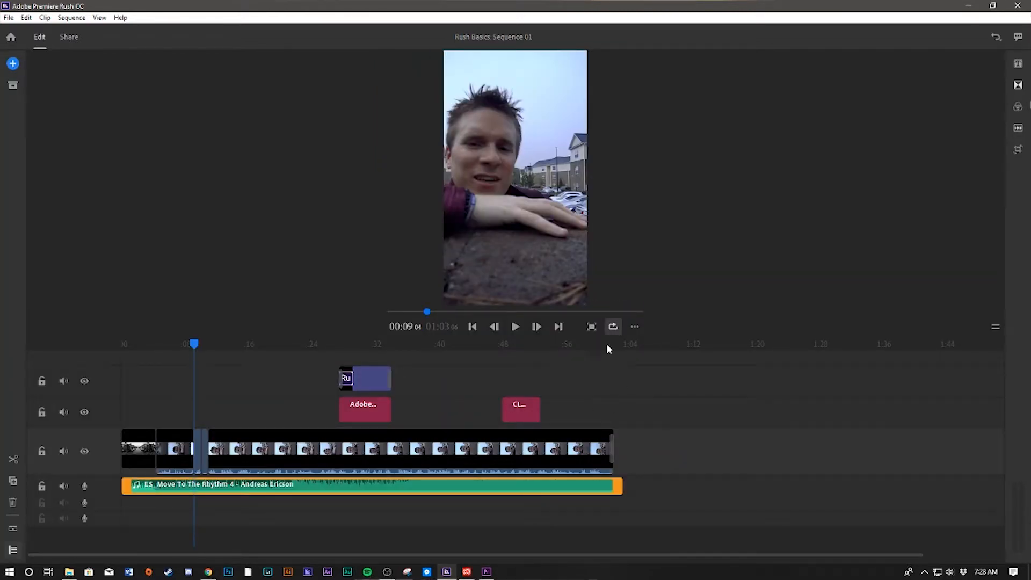
{"action": "left_click", "coordinate": [606, 346]}
{"action": "key", "text": "space"}
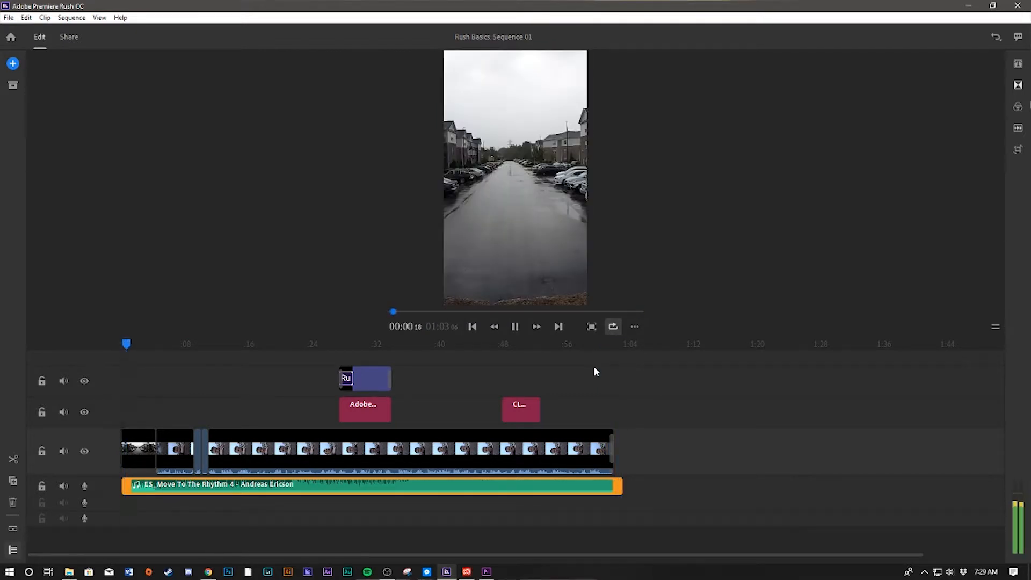
{"action": "left_click", "coordinate": [612, 326]}
Try the Landscape orientation for the sequence, return it to Portrait and view the preview quality options.
{"action": "left_click", "coordinate": [634, 327]}
{"action": "mouse_move", "coordinate": [645, 293]}
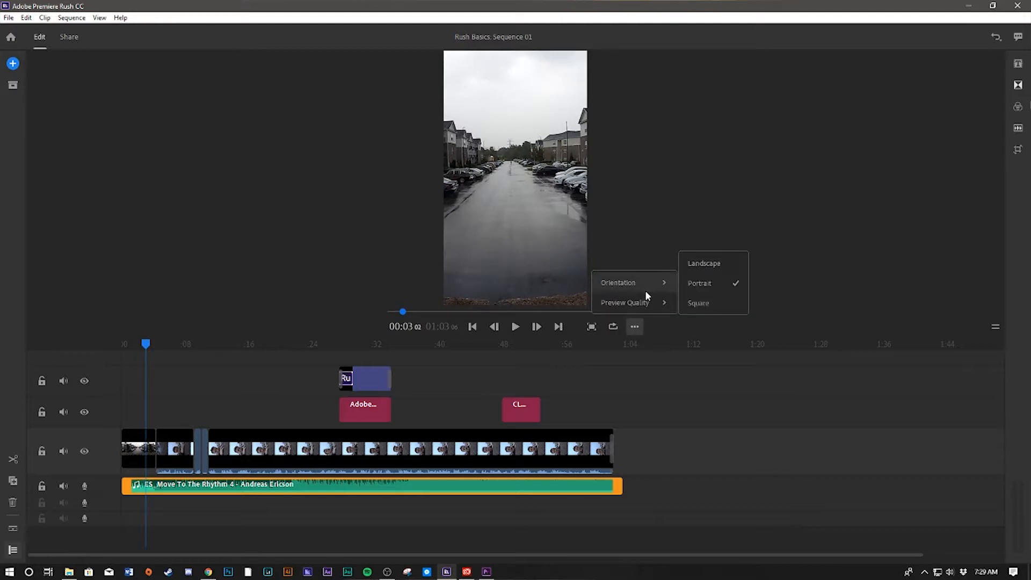
{"action": "left_click", "coordinate": [701, 264]}
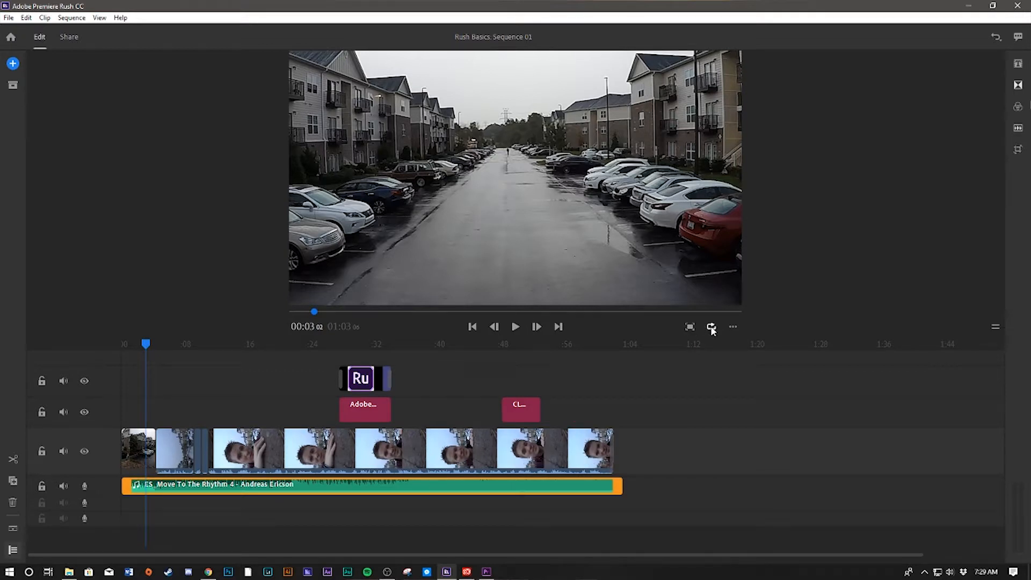
{"action": "left_click", "coordinate": [734, 326]}
{"action": "mouse_move", "coordinate": [746, 278]}
{"action": "left_click", "coordinate": [788, 282]}
{"action": "left_click", "coordinate": [634, 327]}
{"action": "mouse_move", "coordinate": [635, 305]}
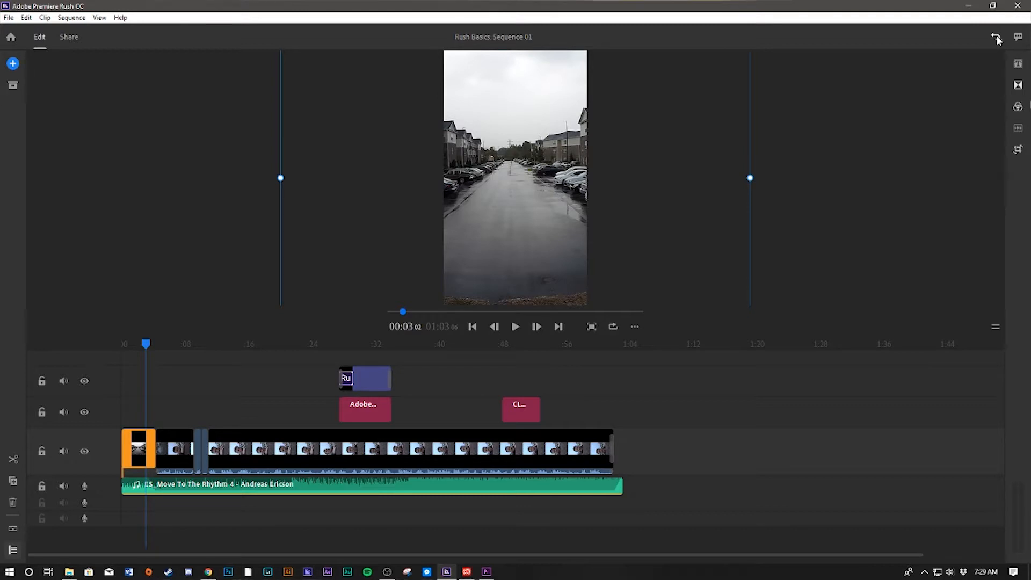
Undo the last two orientation changes.
{"action": "left_click", "coordinate": [995, 39]}
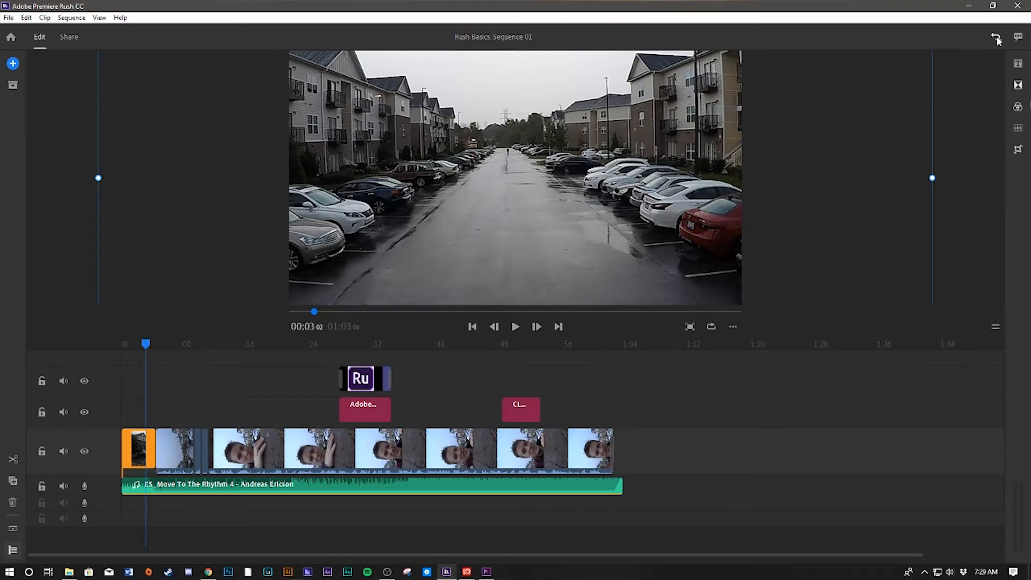
{"action": "left_click", "coordinate": [996, 38]}
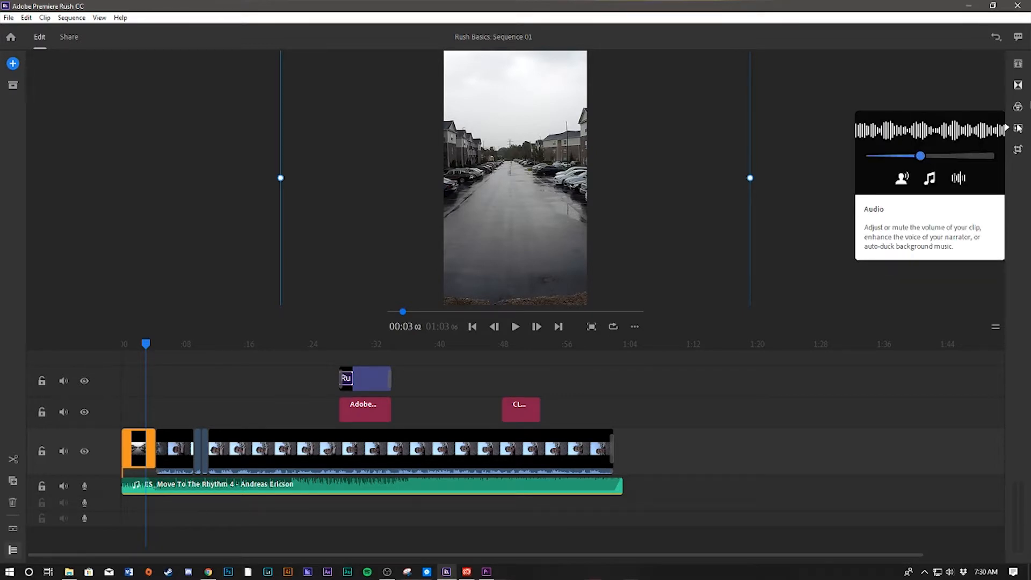
Browse the title templates and the Adobe Rush title's text and shape settings, trying the Kristen ITC font and restoring Knight Brush Demo.
{"action": "left_click", "coordinate": [1018, 67]}
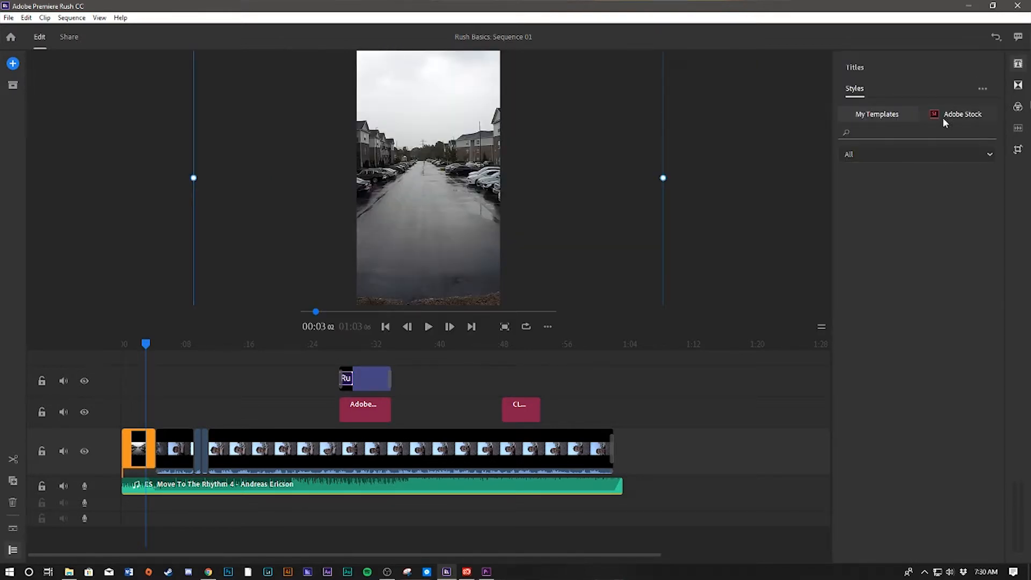
{"action": "left_click", "coordinate": [893, 116]}
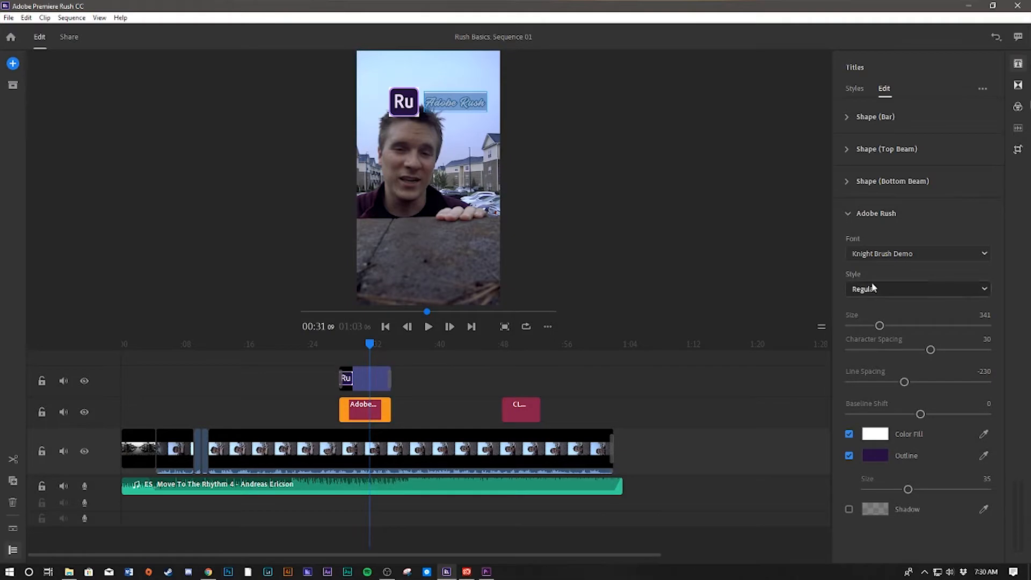
{"action": "scroll", "coordinate": [885, 257], "scroll_direction": "down", "scroll_amount": 1}
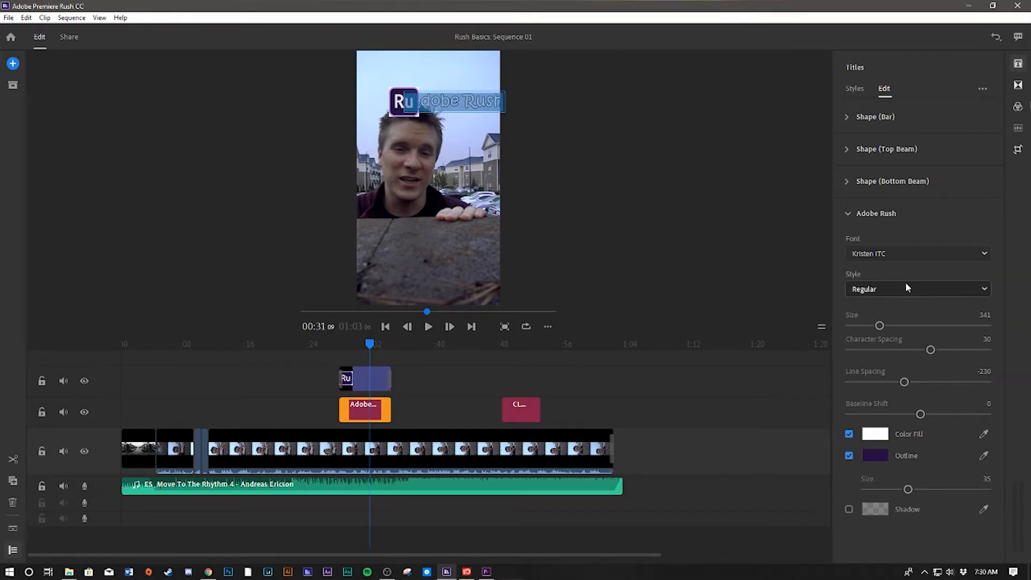
{"action": "scroll", "coordinate": [905, 282], "scroll_direction": "up", "scroll_amount": 1}
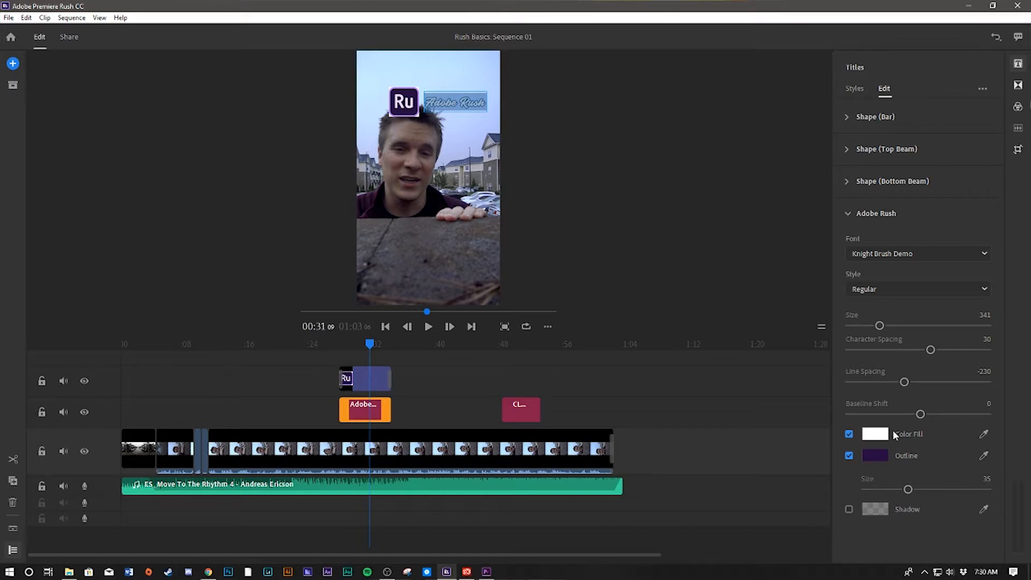
{"action": "left_click", "coordinate": [847, 182]}
{"action": "left_click", "coordinate": [847, 117]}
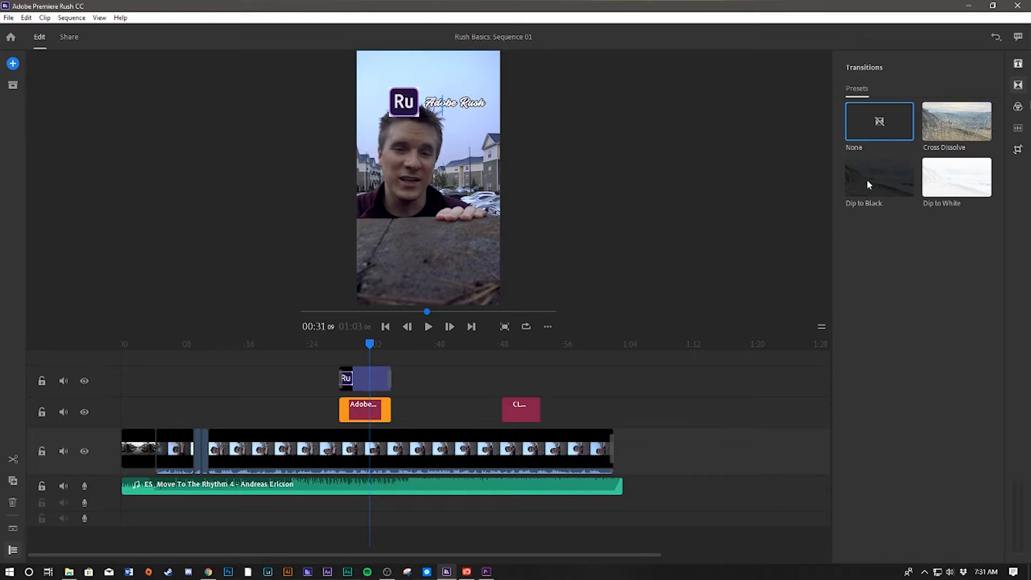
Add Dip to Black and Cross Dissolve transitions to the ends of the CLICK IT! title and replace them with Dip to White.
{"action": "mouse_move", "coordinate": [885, 182]}
{"action": "left_mouse_down"}
{"action": "mouse_move", "coordinate": [848, 184]}
{"action": "mouse_move", "coordinate": [671, 248]}
{"action": "mouse_move", "coordinate": [540, 418]}
{"action": "left_mouse_up"}
{"action": "mouse_move", "coordinate": [965, 122]}
{"action": "left_mouse_down"}
{"action": "mouse_move", "coordinate": [674, 282]}
{"action": "mouse_move", "coordinate": [515, 404]}
{"action": "left_mouse_up"}
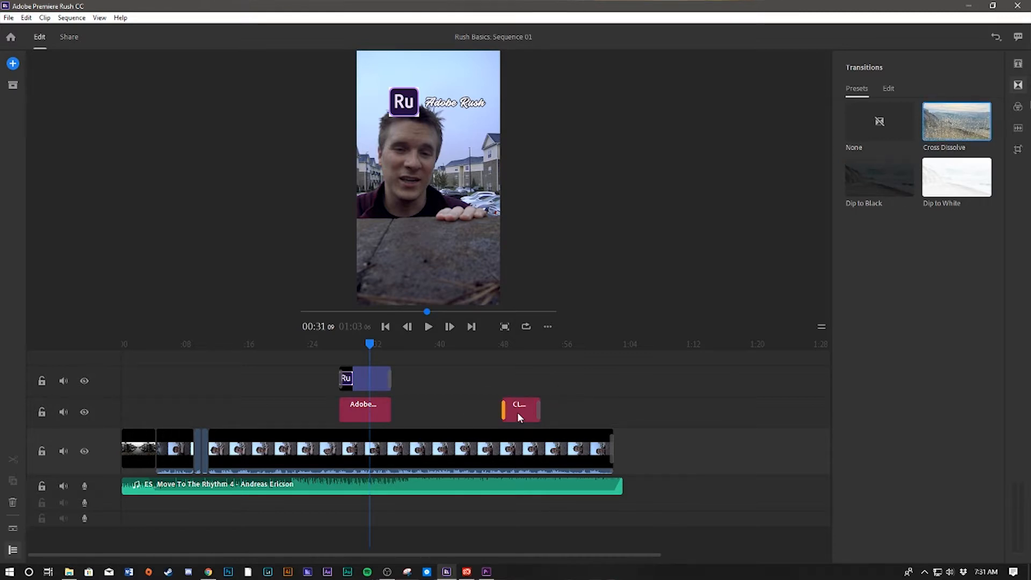
{"action": "left_click", "coordinate": [517, 411]}
{"action": "left_click", "coordinate": [956, 185]}
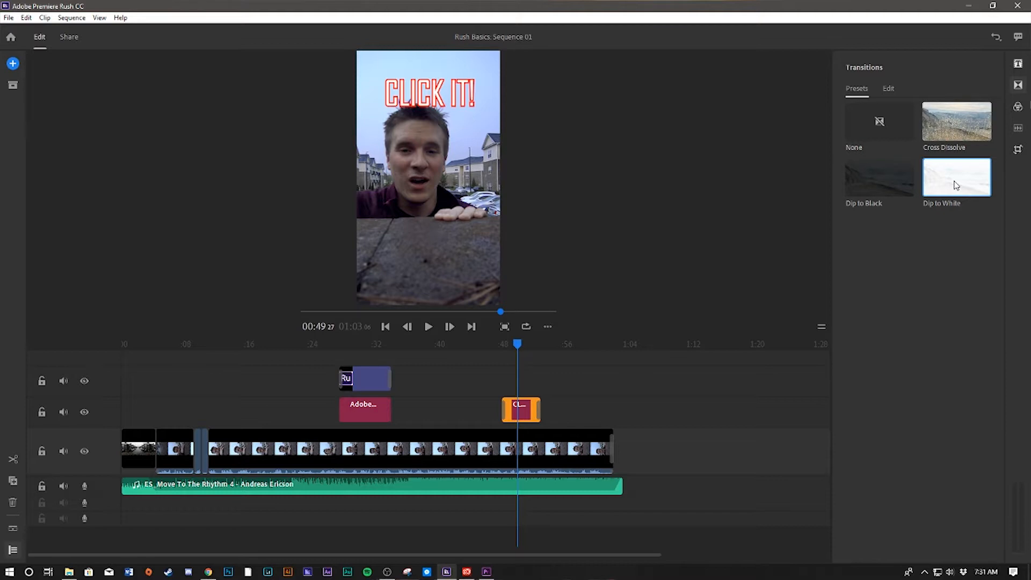
Apply Dip to White transitions to the Adobe Rush title and play the sequence.
{"action": "left_click", "coordinate": [375, 409]}
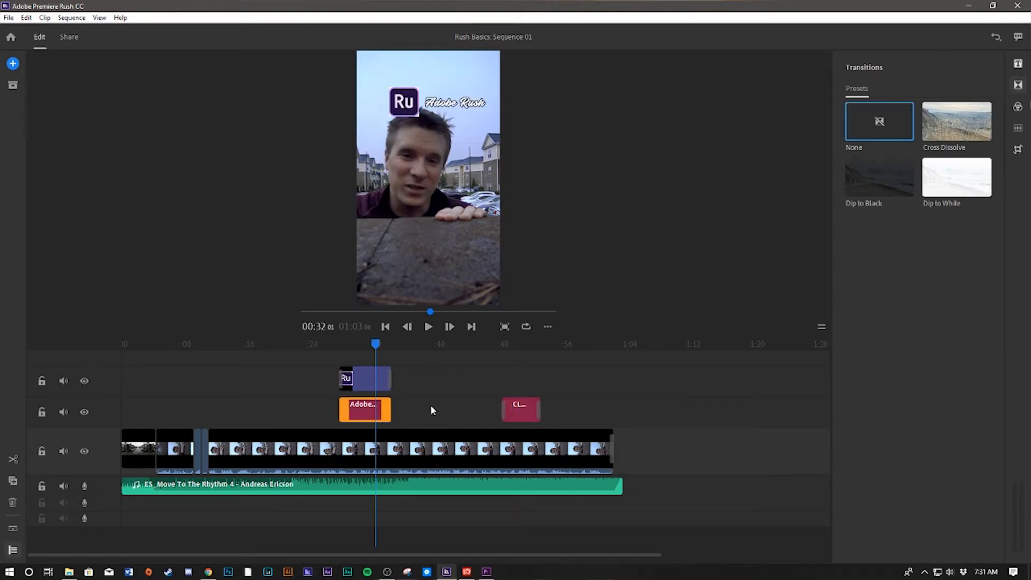
{"action": "left_click", "coordinate": [966, 178]}
{"action": "left_click", "coordinate": [478, 371]}
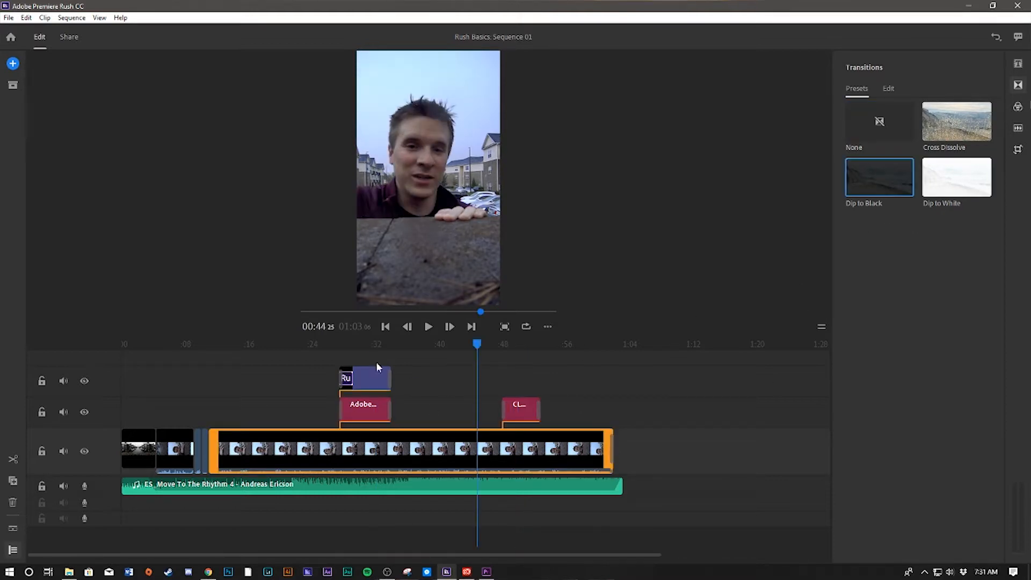
{"action": "key", "text": "space"}
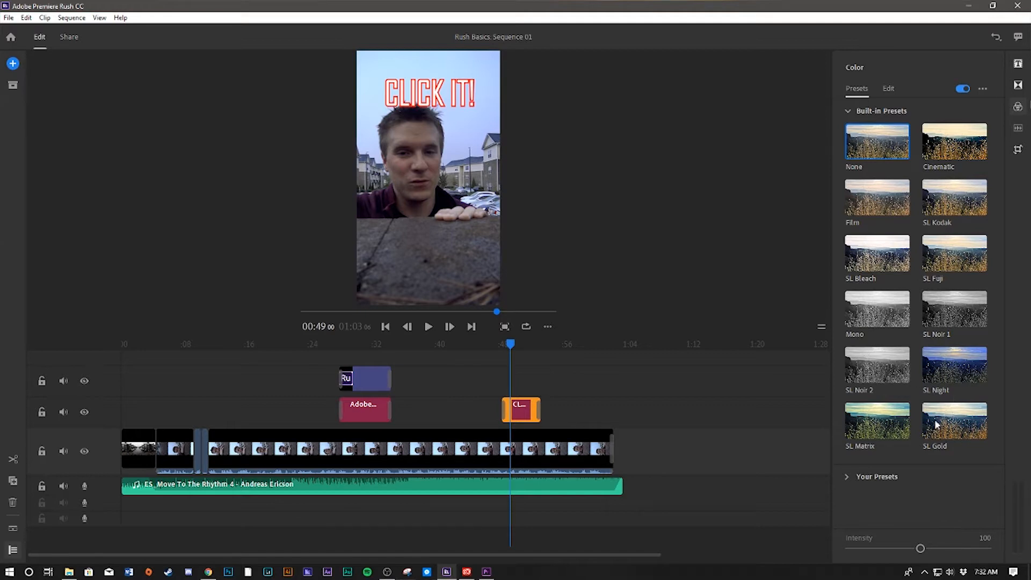
Examine the color adjustments of the CLICK IT! title and the long talking clip, and return to the color presets.
{"action": "left_click", "coordinate": [888, 89]}
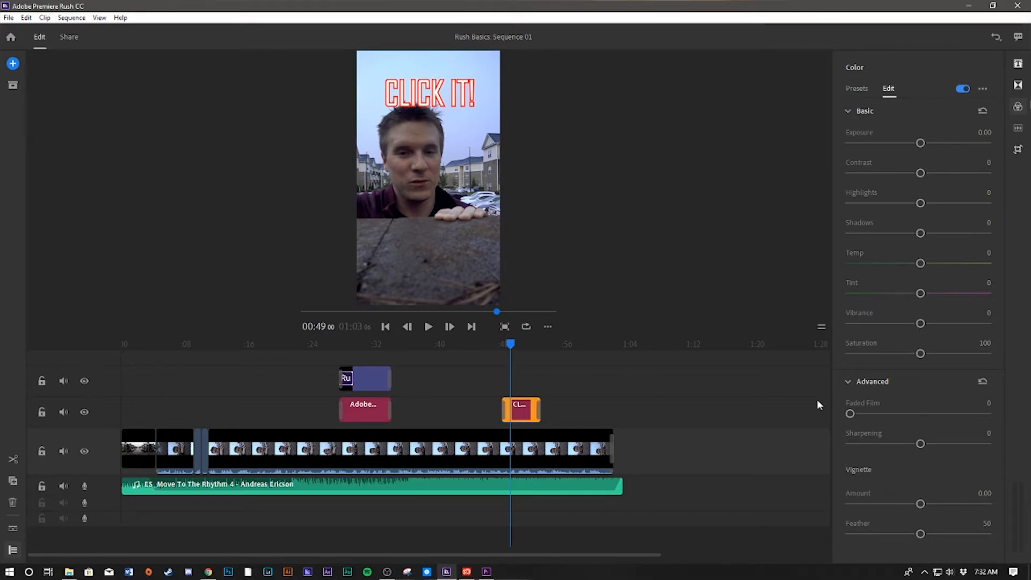
{"action": "left_click", "coordinate": [585, 447]}
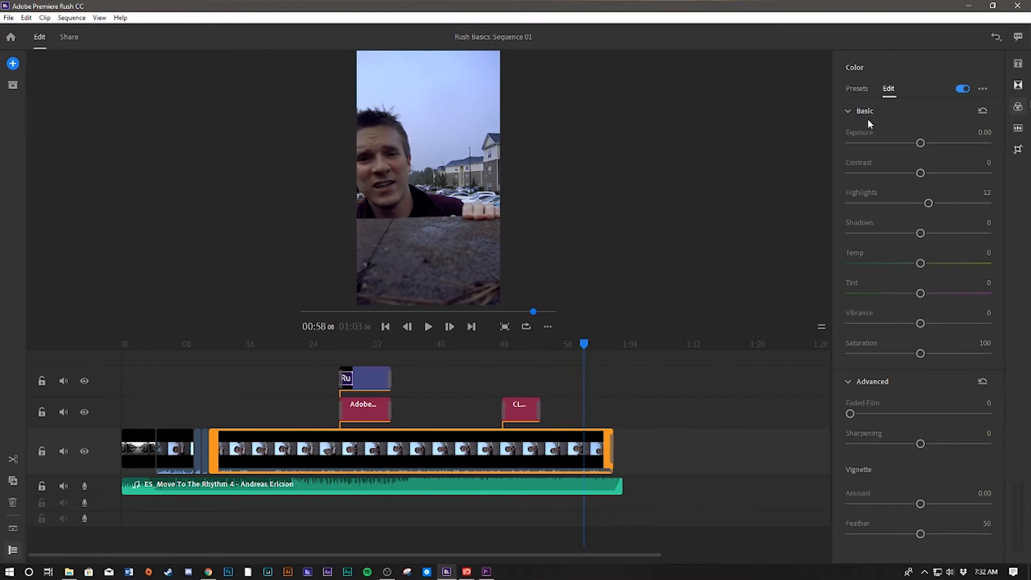
{"action": "left_click", "coordinate": [858, 89]}
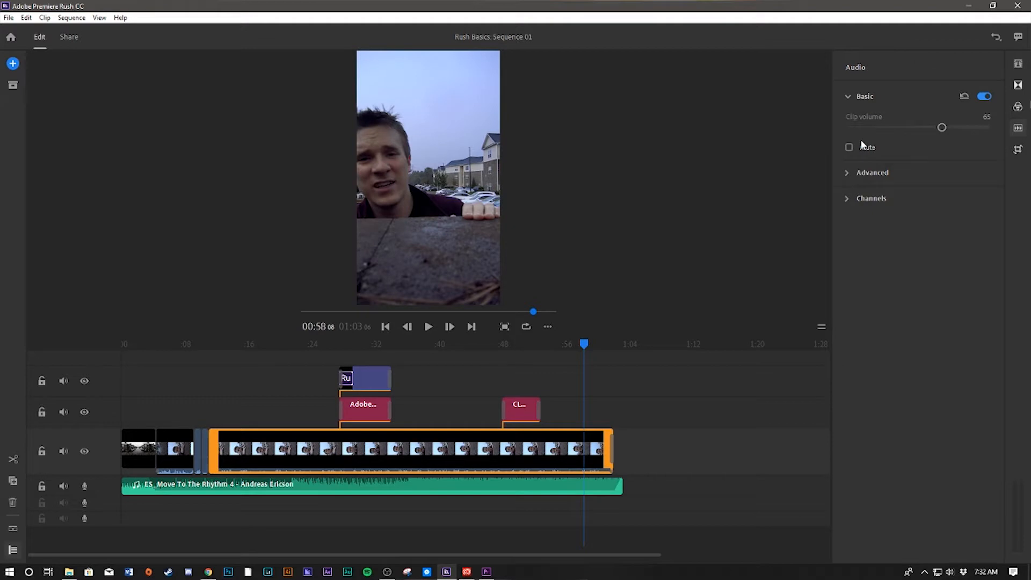
Set the long talking clip's volume to 68 and try Balance sound and Reduce background noise, turning both off again.
{"action": "mouse_move", "coordinate": [942, 127]}
{"action": "left_mouse_down"}
{"action": "mouse_move", "coordinate": [900, 127]}
{"action": "mouse_move", "coordinate": [945, 127]}
{"action": "left_mouse_up"}
{"action": "left_click", "coordinate": [846, 171]}
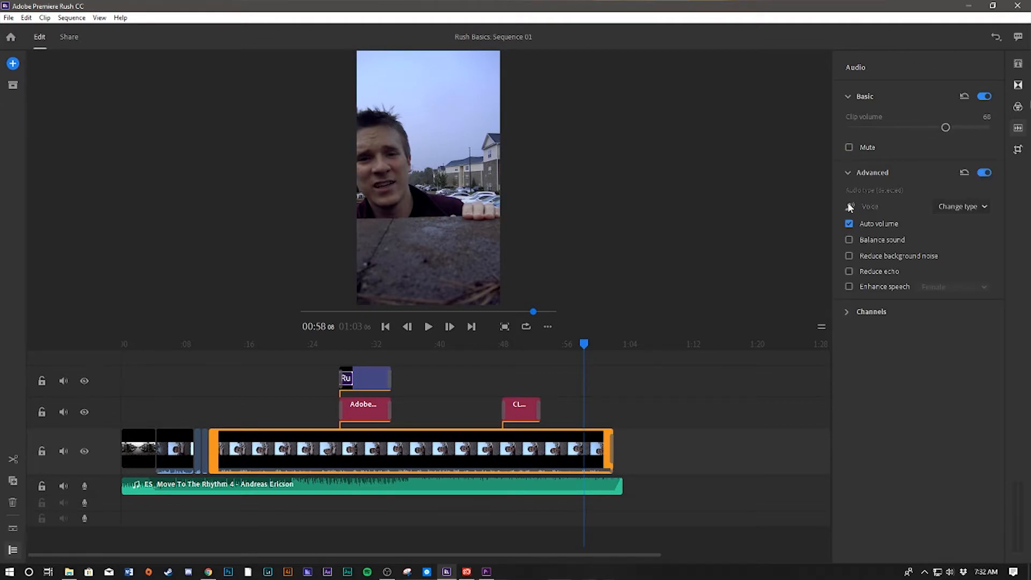
{"action": "left_click", "coordinate": [849, 239]}
{"action": "left_click", "coordinate": [848, 256]}
{"action": "left_click", "coordinate": [849, 256]}
{"action": "left_click", "coordinate": [849, 240]}
Try the left and right channel options for the long talking clip's audio and use the right channel for both sides.
{"action": "left_click", "coordinate": [853, 310]}
{"action": "left_click", "coordinate": [861, 338]}
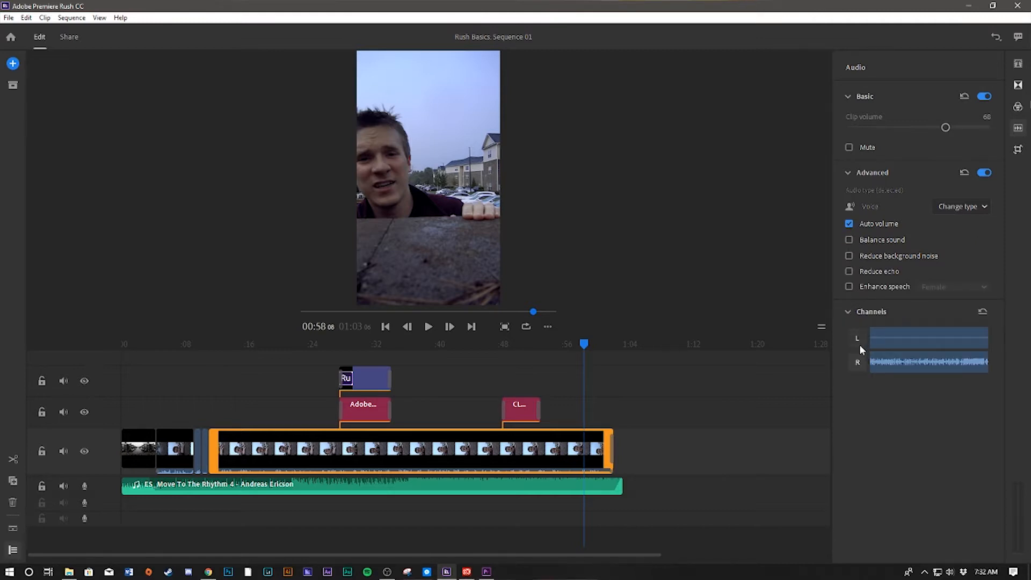
{"action": "left_click", "coordinate": [861, 363]}
{"action": "left_click", "coordinate": [857, 338]}
{"action": "left_click", "coordinate": [862, 363]}
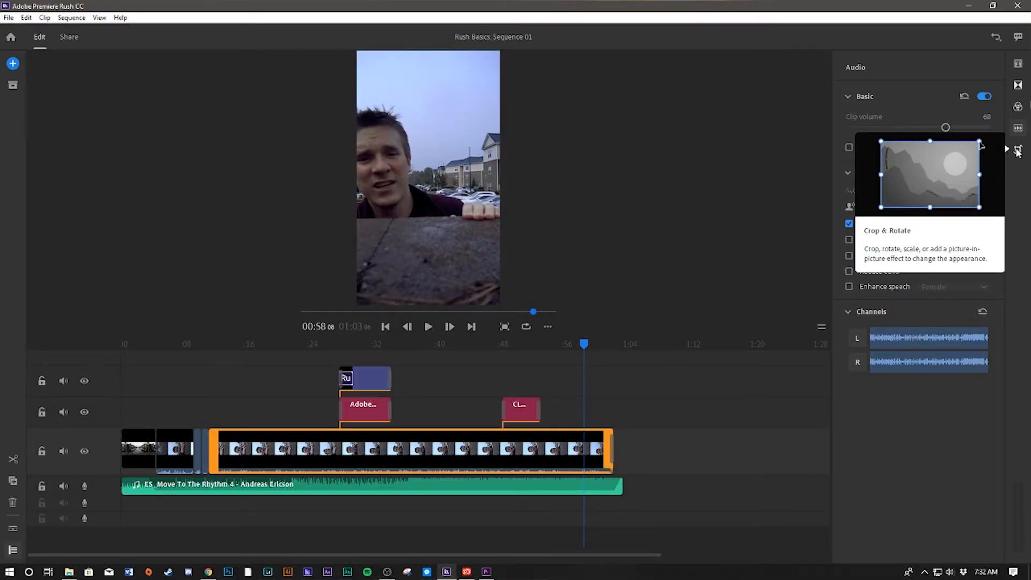
Try horizontal position 429, vertical position 1096 and a 91° rotation on the long talking clip, and reset its basic transform.
{"action": "left_click", "coordinate": [1017, 151]}
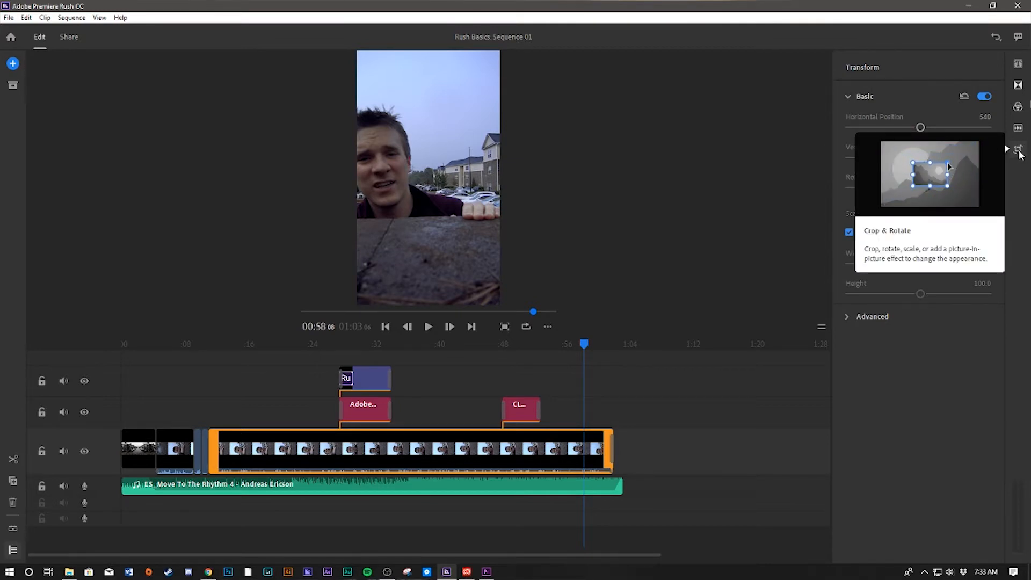
{"action": "left_click_drag", "start_coordinate": [920, 128], "coordinate": [922, 157]}
{"action": "mouse_move", "coordinate": [955, 188]}
{"action": "left_mouse_down"}
{"action": "mouse_move", "coordinate": [941, 188]}
{"action": "mouse_move", "coordinate": [953, 189]}
{"action": "left_mouse_up"}
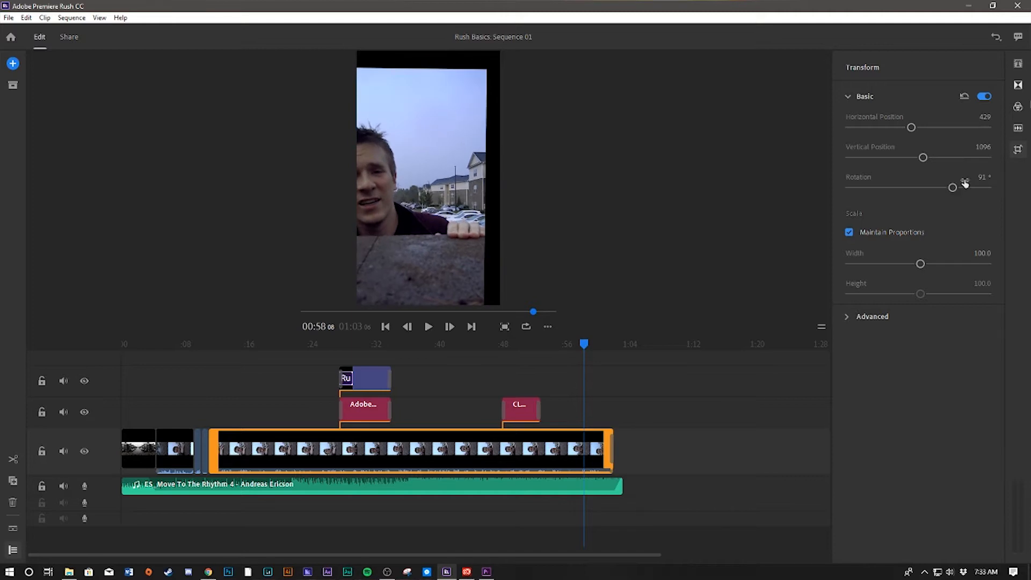
{"action": "left_click", "coordinate": [965, 96]}
Scale the long talking clip to 115 with proportions maintained and open its rotation value for editing.
{"action": "left_click_drag", "start_coordinate": [920, 269], "coordinate": [928, 266]}
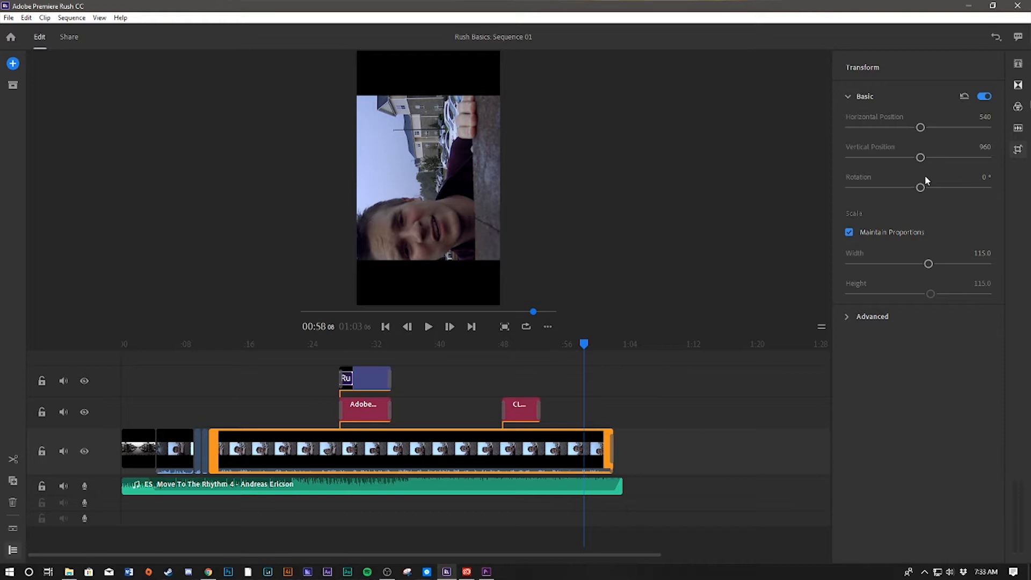
{"action": "left_click", "coordinate": [979, 178]}
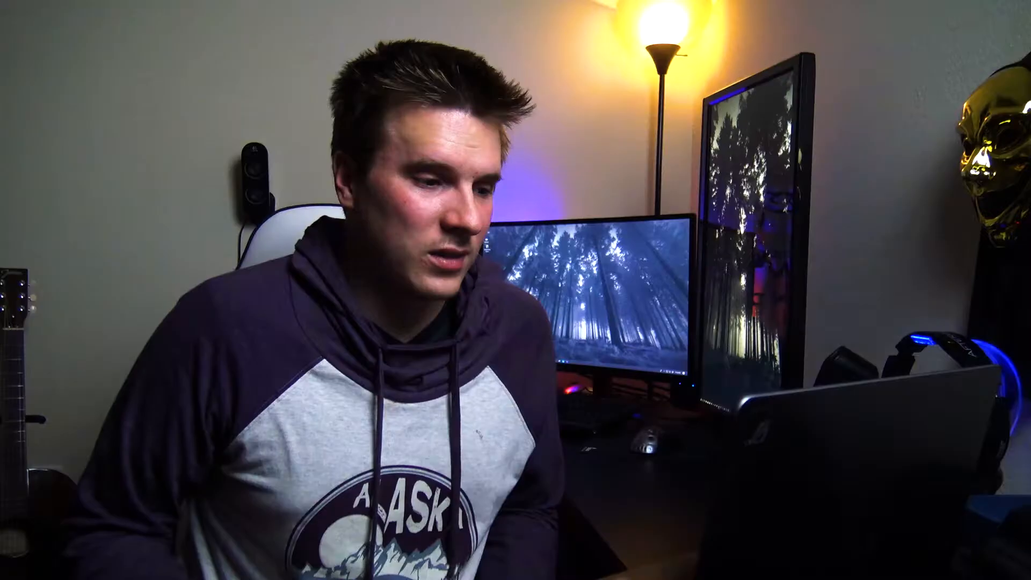